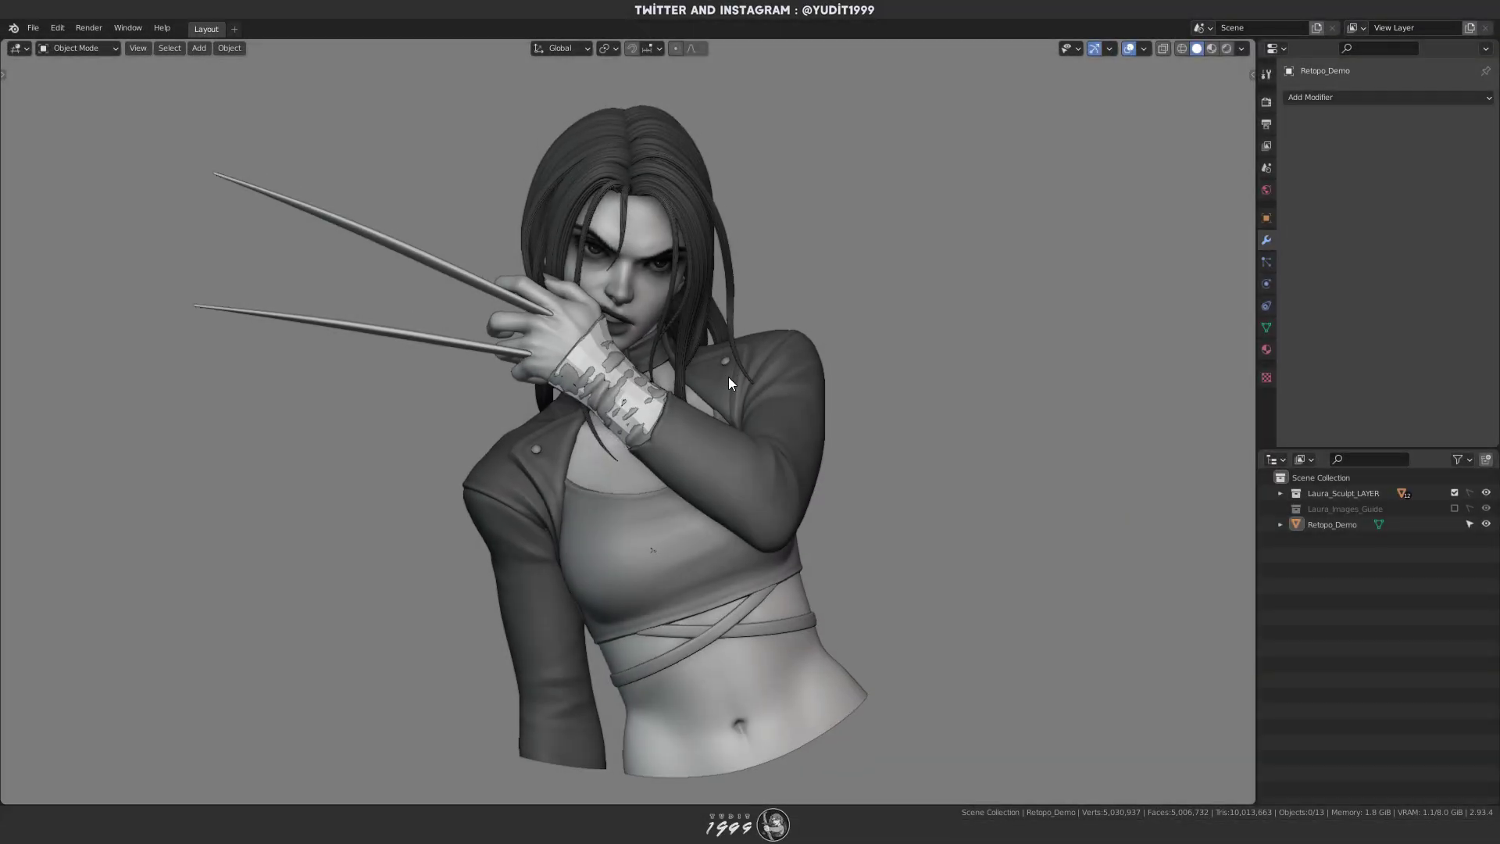
# - Add a Subdivision Surface modifier to the Retopo_Demo mesh around the wrist straps
pyautogui.scroll(8, 728, 377)
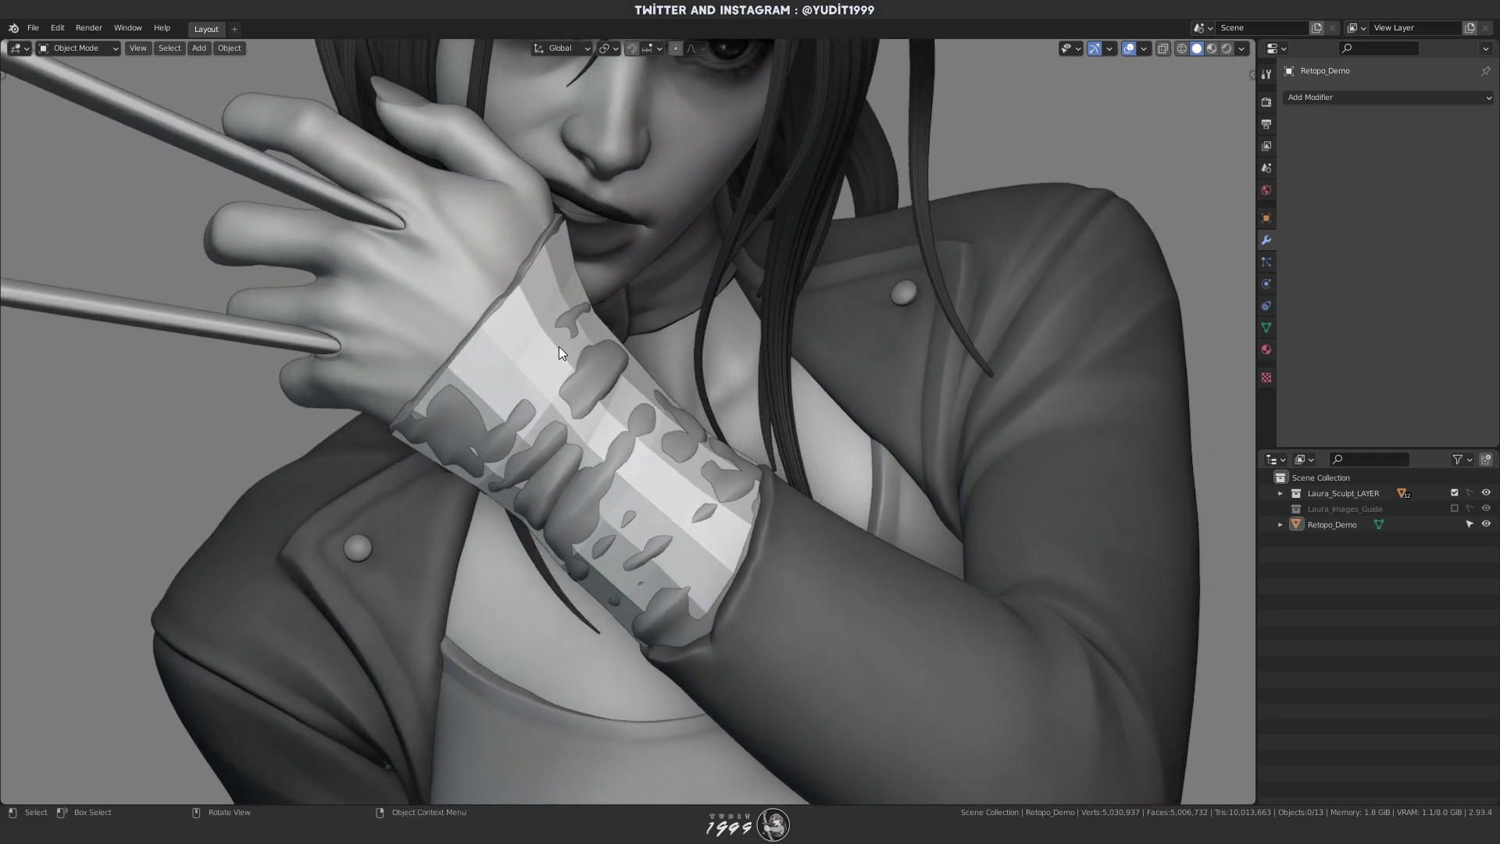
pyautogui.moveTo(642, 323); pyautogui.dragTo(652, 309, button='middle')
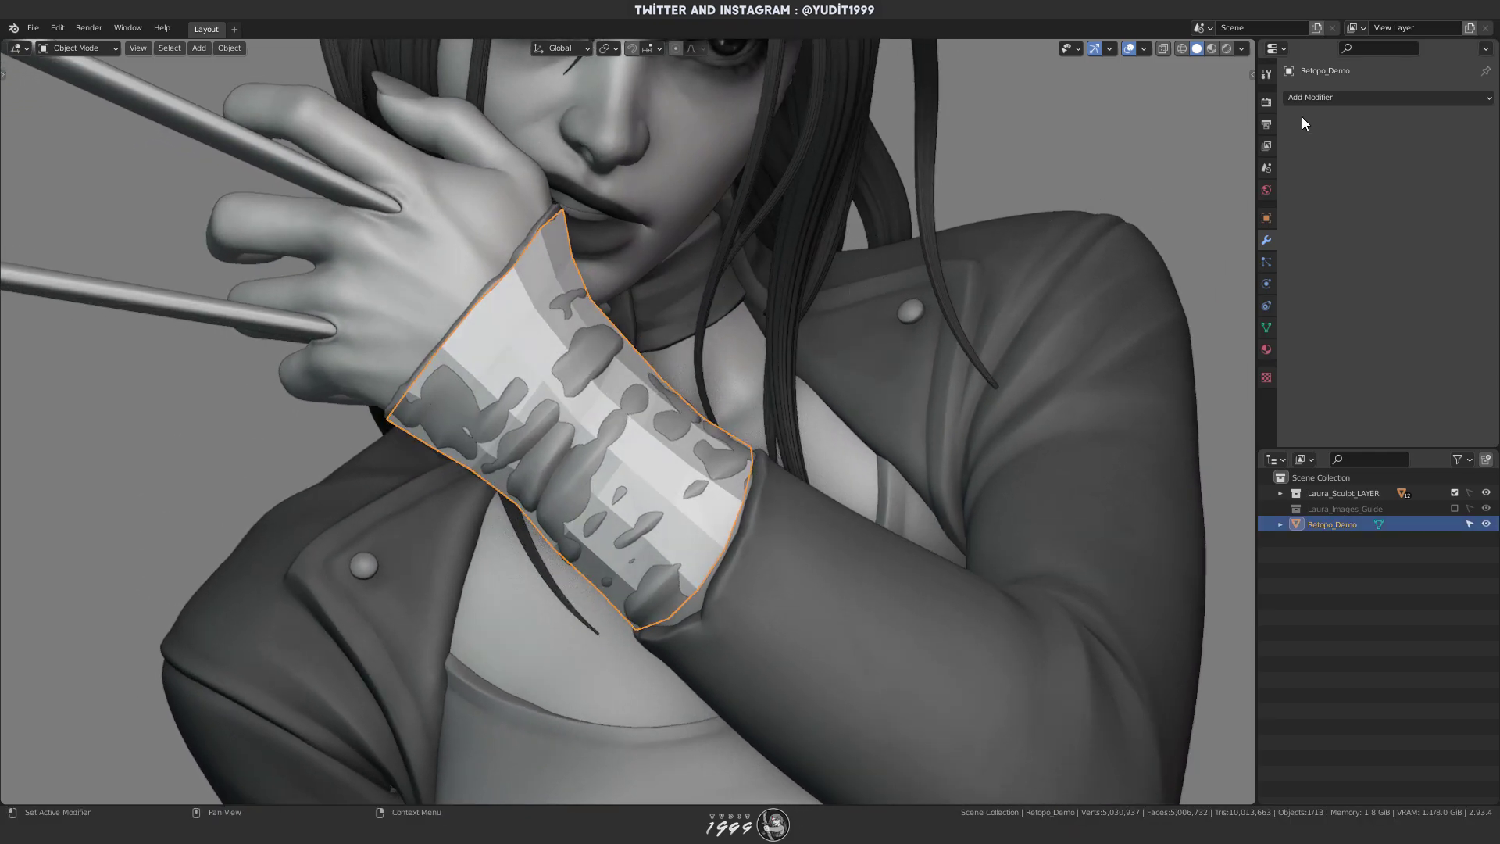
pyautogui.press('Tab')
pyautogui.moveTo(841, 269)
pyautogui.mouseDown(button='middle')
pyautogui.moveTo(825, 271)
pyautogui.moveTo(859, 268)
pyautogui.mouseUp(button='middle')
pyautogui.press('Tab')
pyautogui.click(1329, 97)
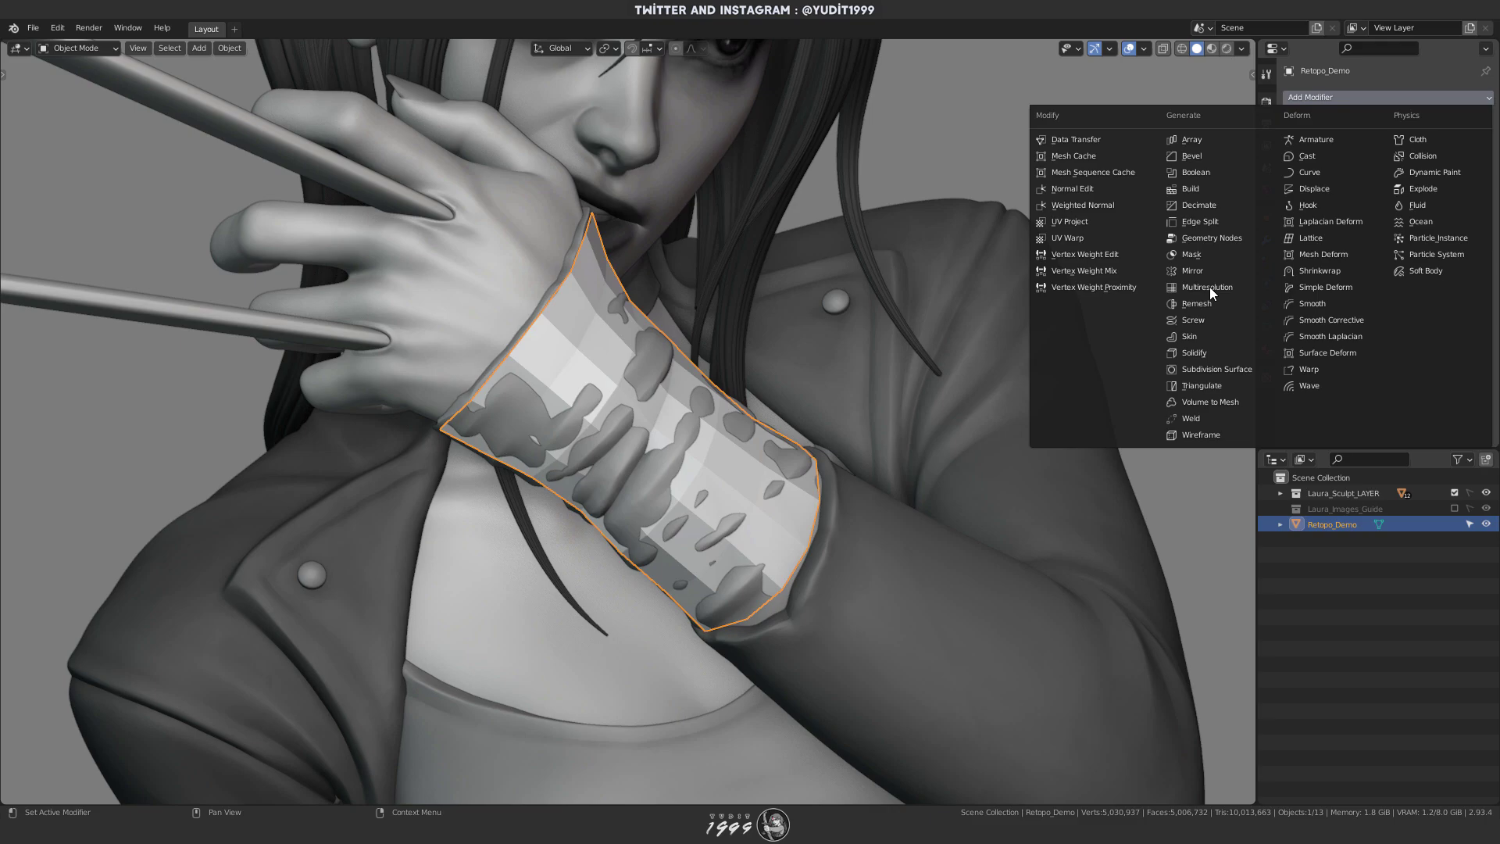
pyautogui.click(1203, 344)
# - Switch the Subdivision modifier to the Simple type and apply it to Retopo_Demo
pyautogui.moveTo(942, 317); pyautogui.dragTo(985, 313, button='middle')
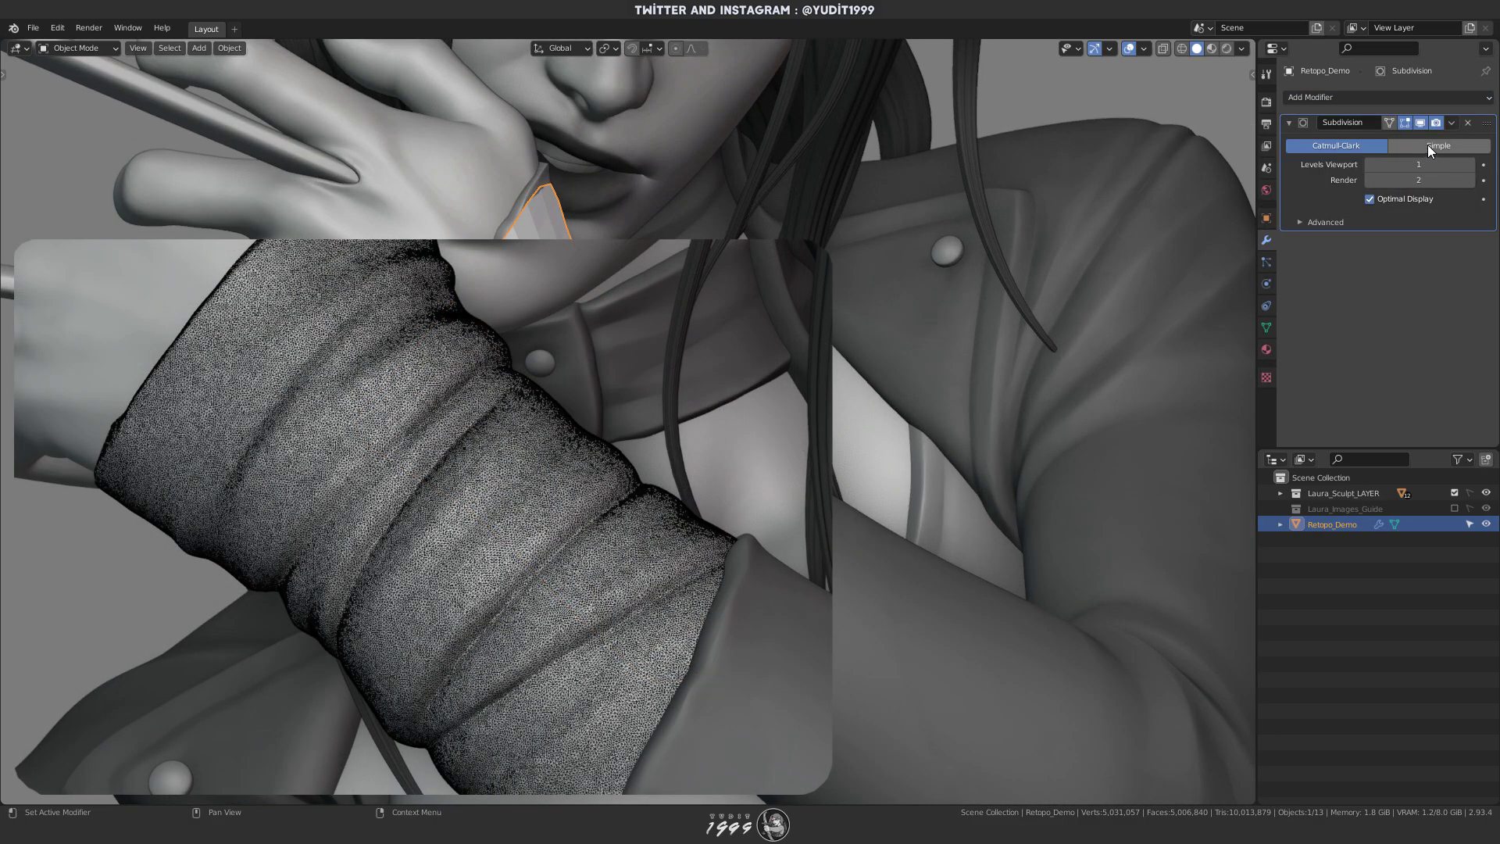
pyautogui.click(1431, 145)
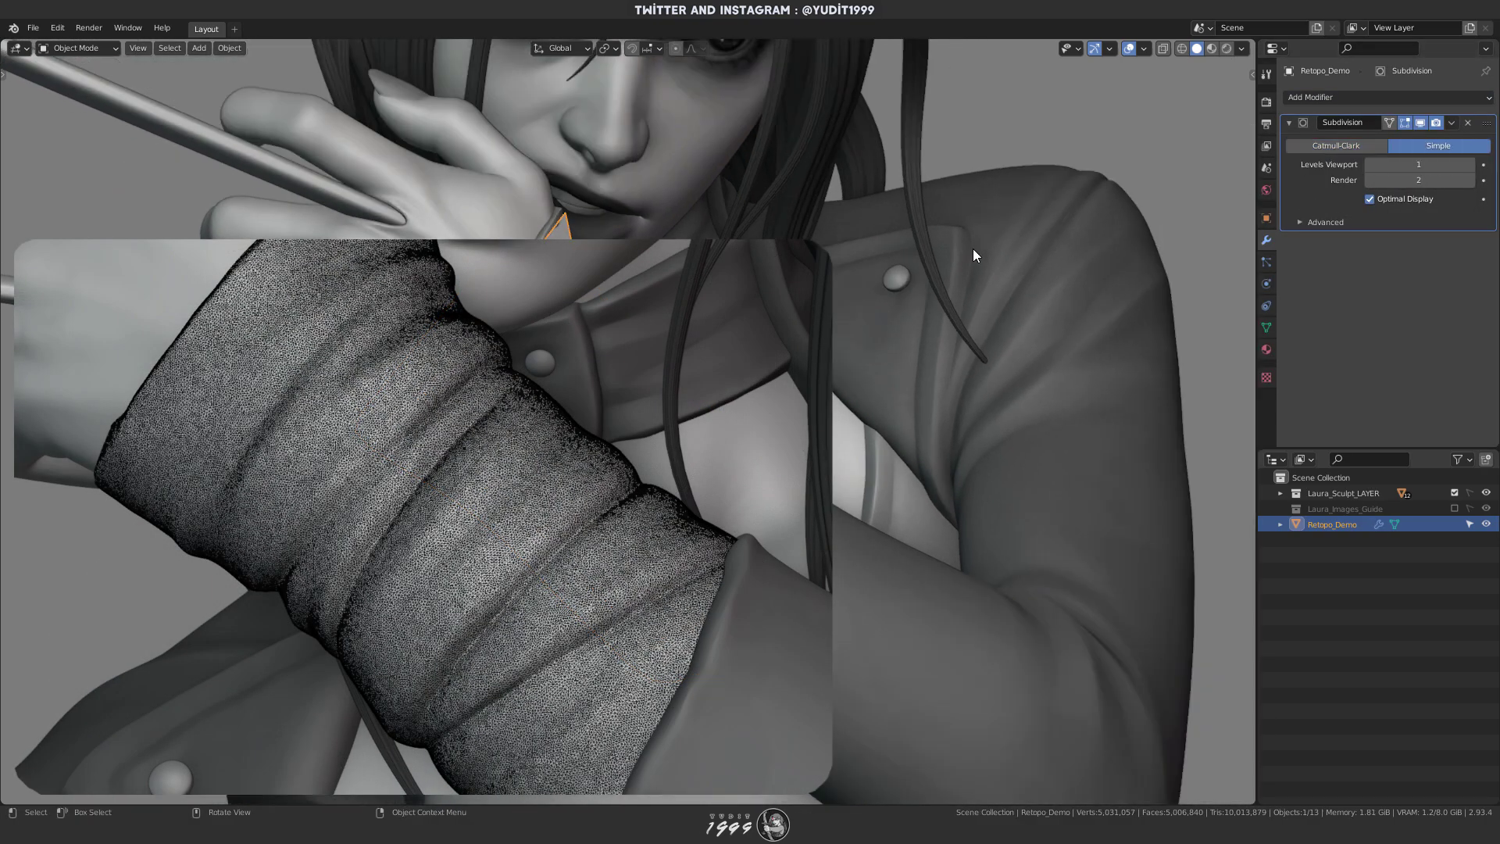
pyautogui.moveTo(973, 248); pyautogui.dragTo(1212, 202, button='middle')
pyautogui.click(1451, 123)
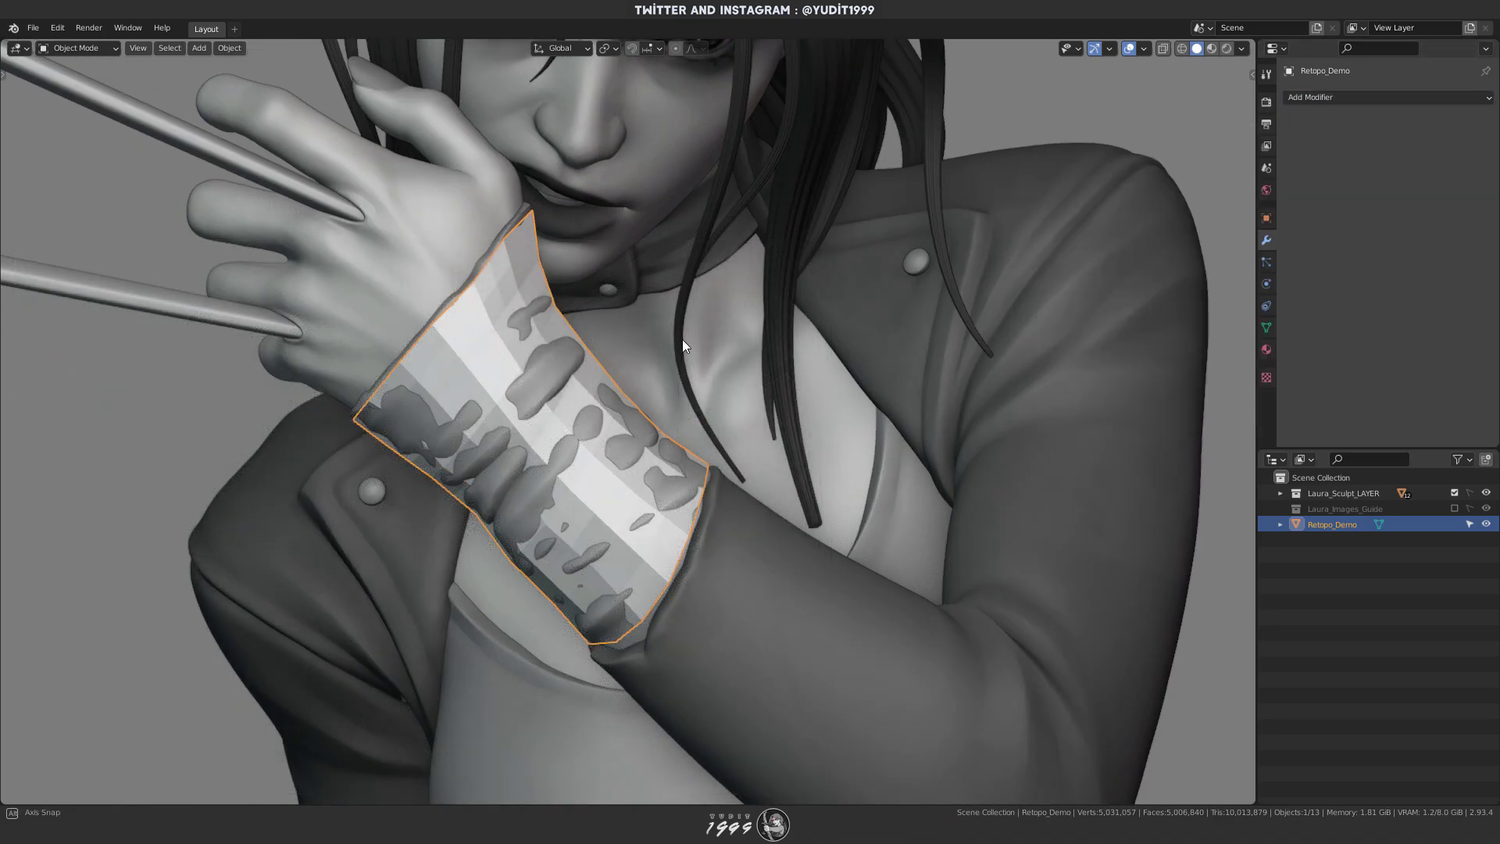
# - Examine the subdivided wrist mesh's topology against the sculpted straps in Edit Mode
pyautogui.press('Tab')
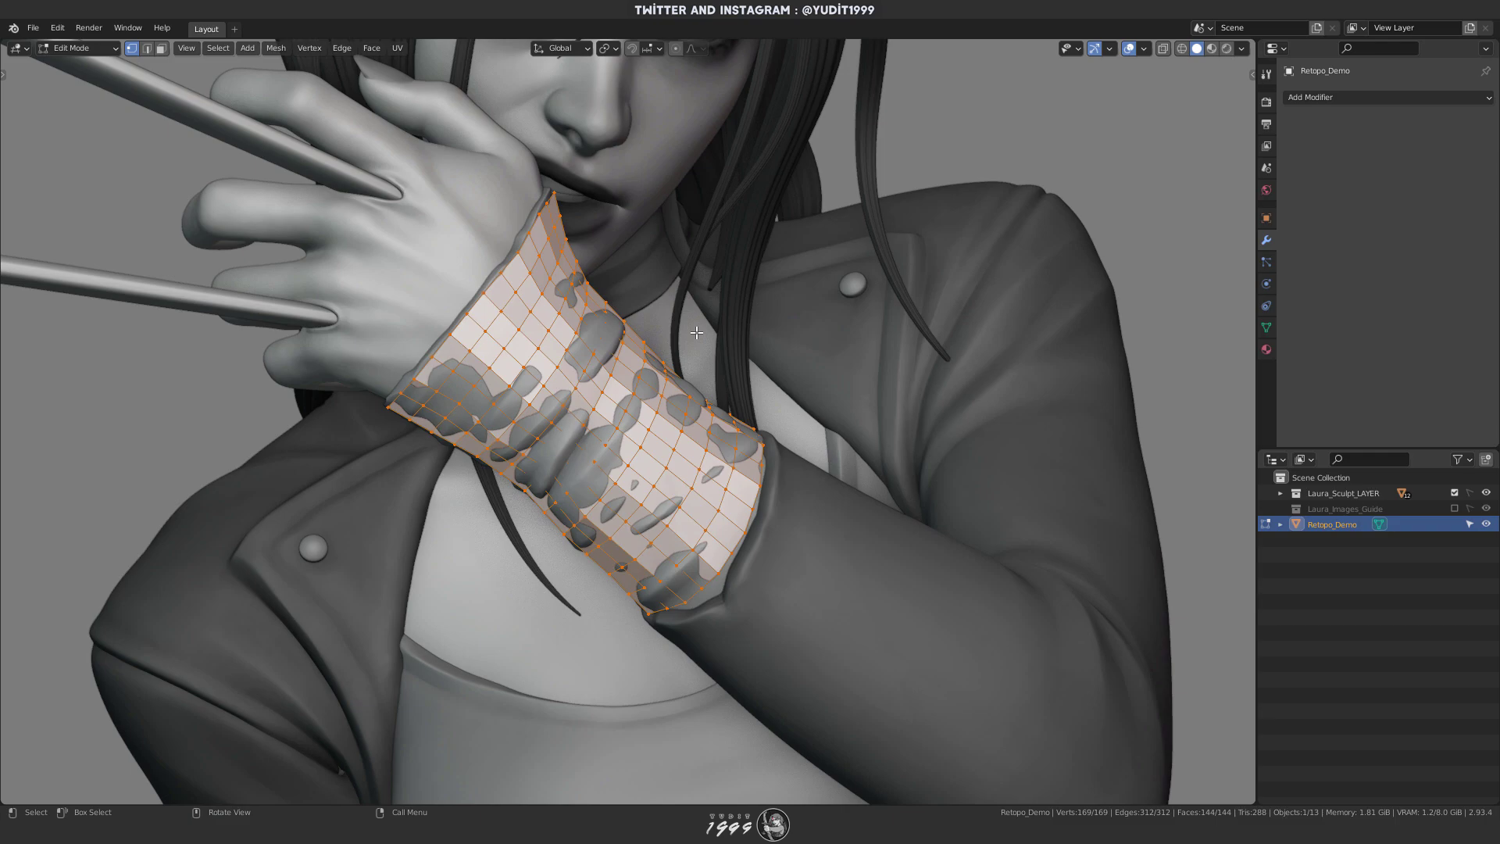
pyautogui.scroll(3, 745, 338)
pyautogui.moveTo(703, 352)
pyautogui.mouseDown(button='middle')
pyautogui.moveTo(745, 339)
pyautogui.moveTo(691, 361)
pyautogui.mouseUp(button='middle')
pyautogui.scroll(-3, 691, 361)
pyautogui.scroll(3, 690, 361)
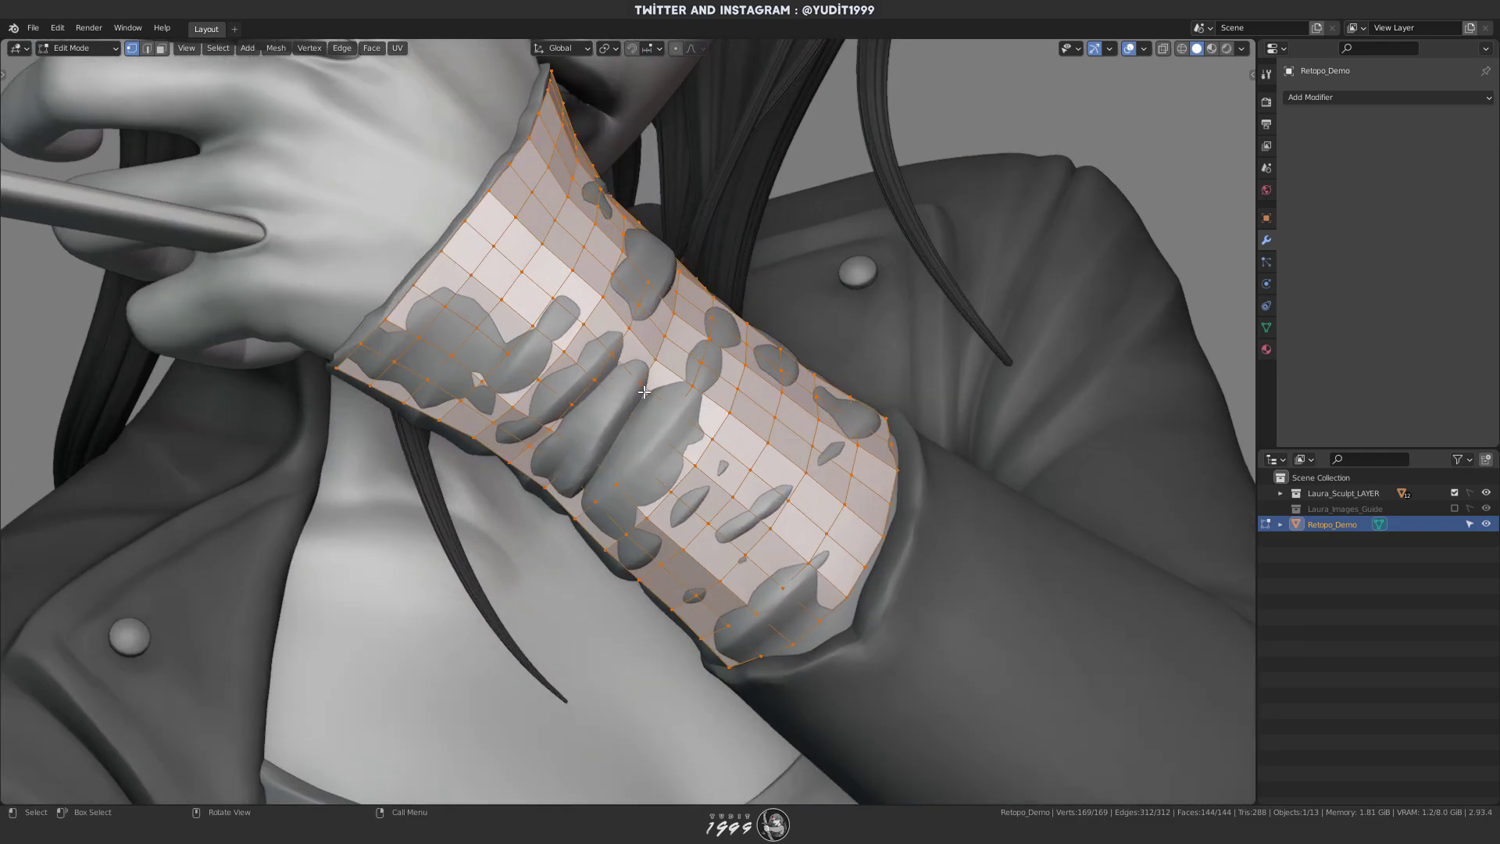
pyautogui.scroll(-4, 645, 392)
pyautogui.moveTo(820, 358); pyautogui.dragTo(788, 364, button='middle')
pyautogui.press('Tab')
# - Add a Shrinkwrap modifier to Retopo_Demo with the Laura_Straps sculpt as its target
pyautogui.click(1372, 97)
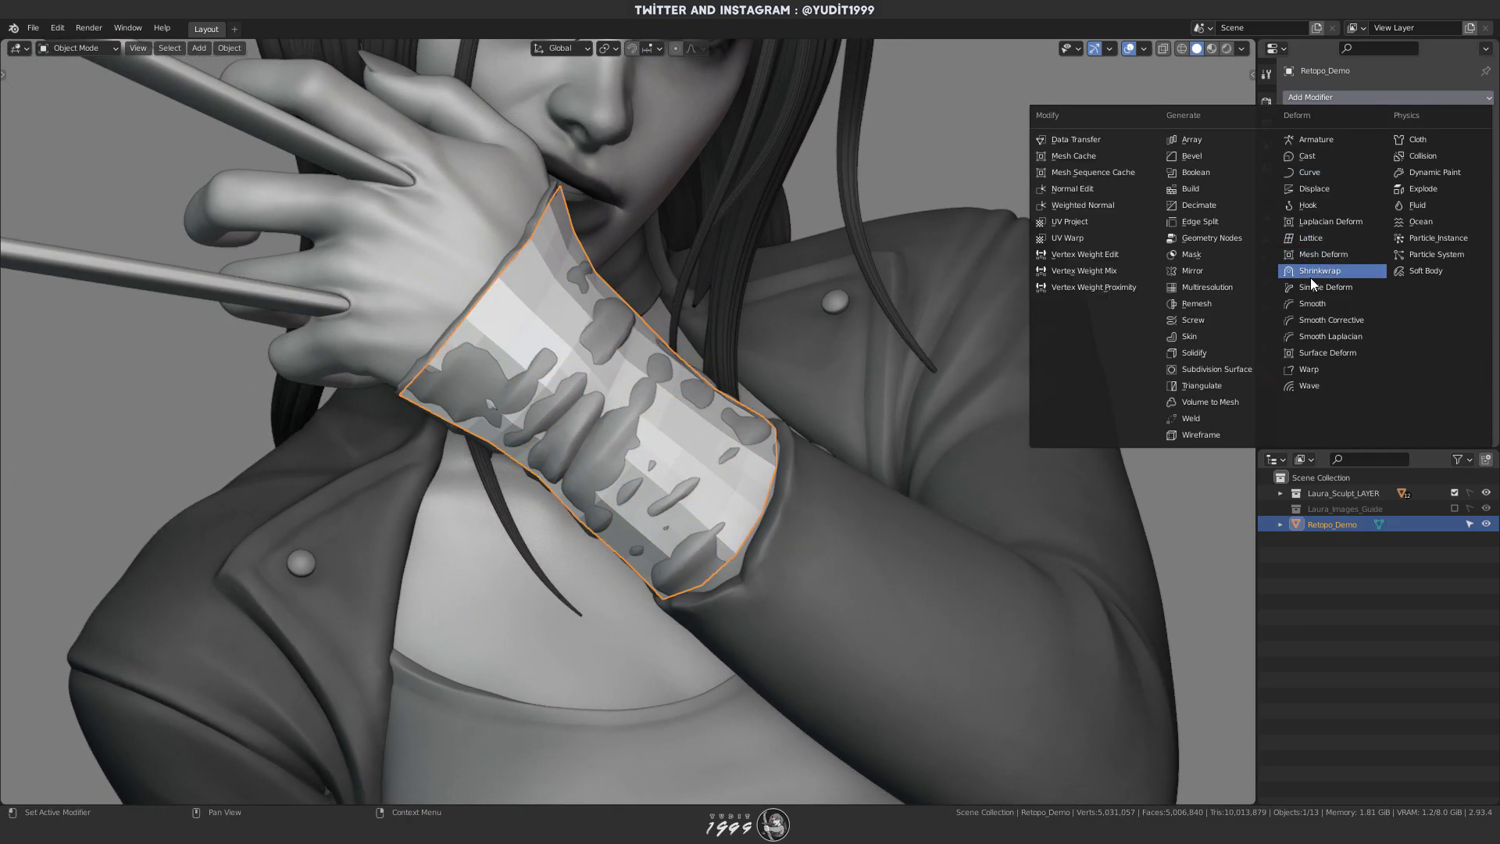
pyautogui.click(1373, 97)
pyautogui.click(1319, 271)
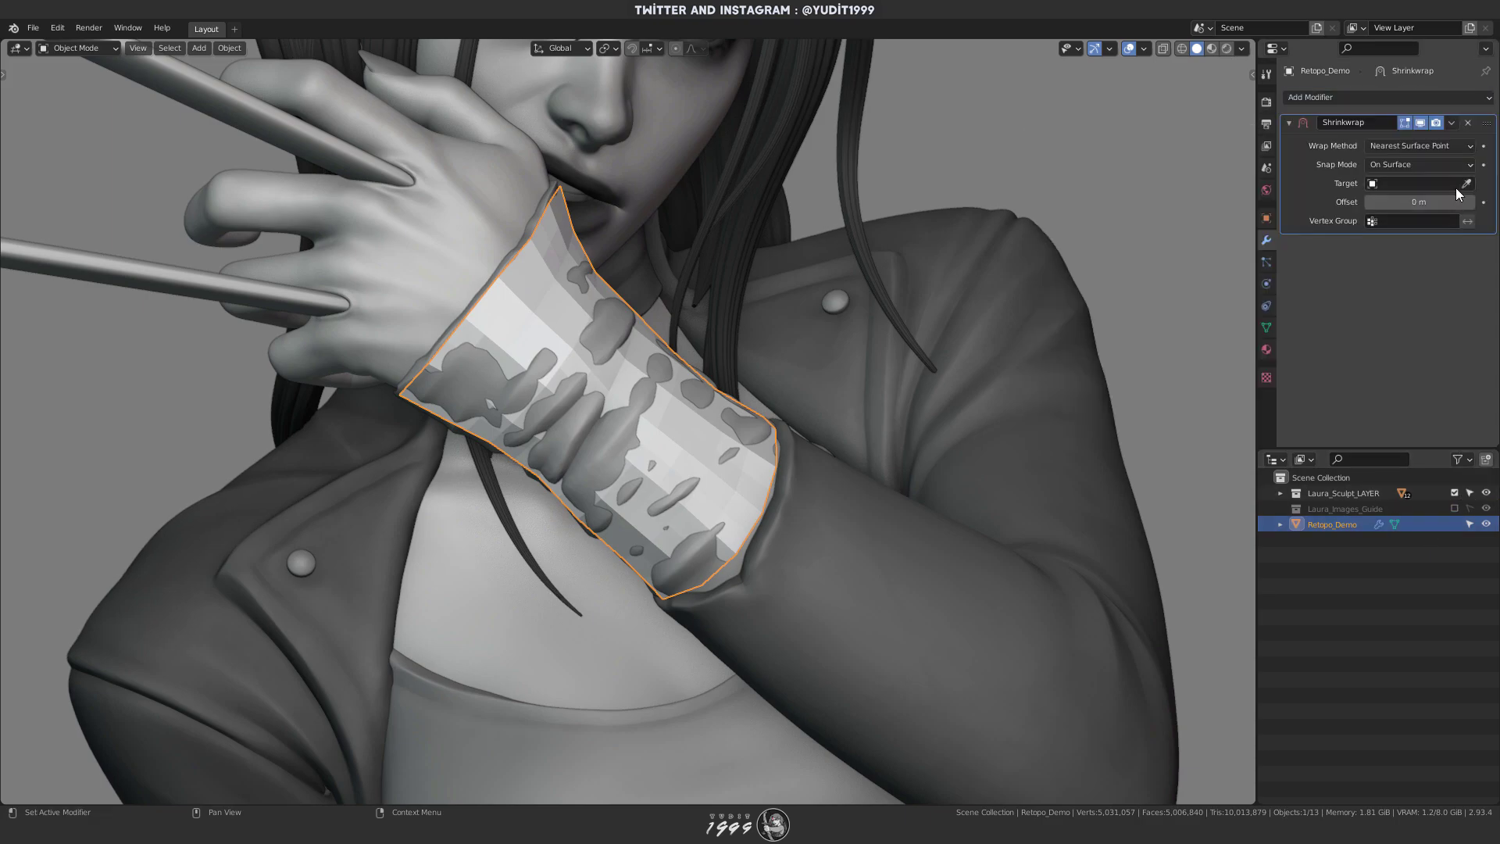
pyautogui.click(611, 427)
# - Enable proportional editing and use Shrink/Fatten around one wrist vertex to fit the mesh to the straps
pyautogui.moveTo(706, 401); pyautogui.dragTo(741, 401, button='middle')
pyautogui.press('Tab')
pyautogui.scroll(2, 719, 402)
pyautogui.keyDown('shift'); pyautogui.moveTo(615, 394); pyautogui.dragTo(779, 307, button='middle'); pyautogui.keyUp('shift')
pyautogui.click(535, 393)
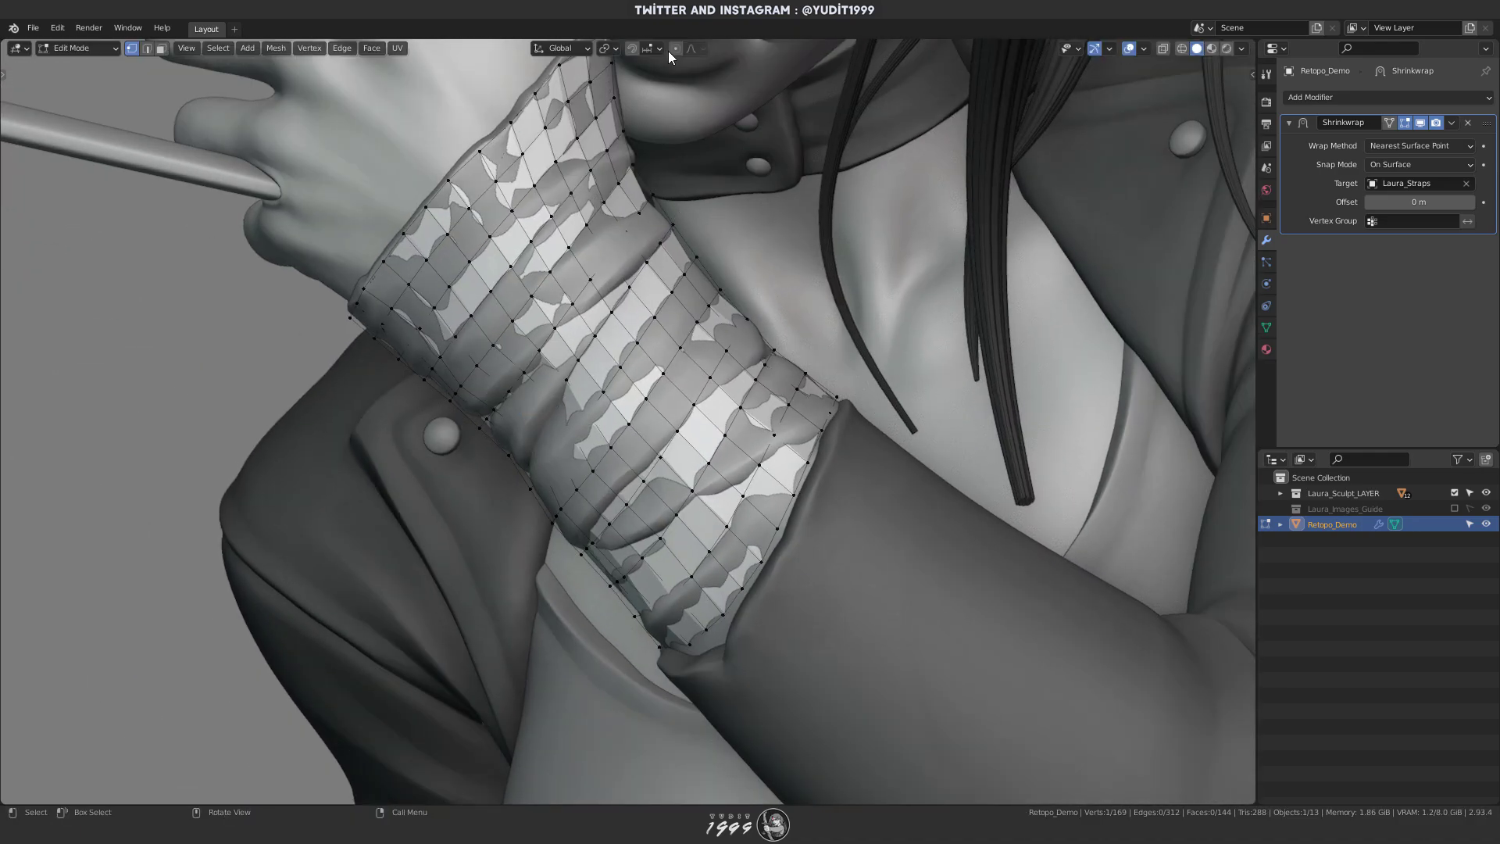
pyautogui.click(793, 210)
pyautogui.scroll(-1, 757, 242)
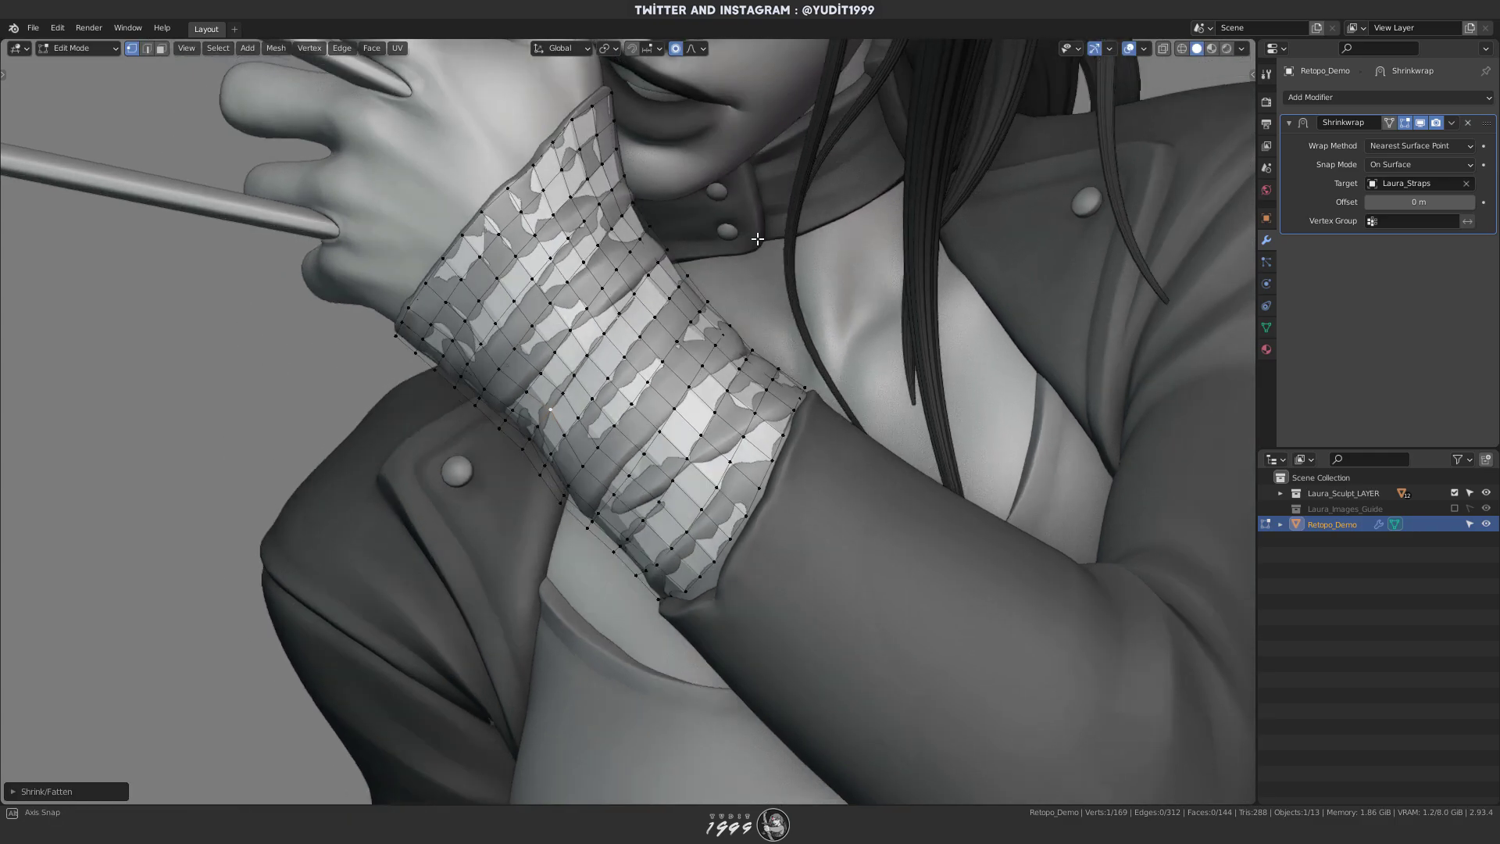
pyautogui.moveTo(757, 241); pyautogui.dragTo(907, 285, button='middle')
pyautogui.press('Tab')
# - Isolate the wrist mesh in local view and apply its Shrinkwrap modifier
pyautogui.scroll(-1, 753, 283)
pyautogui.press('KP_Divide')
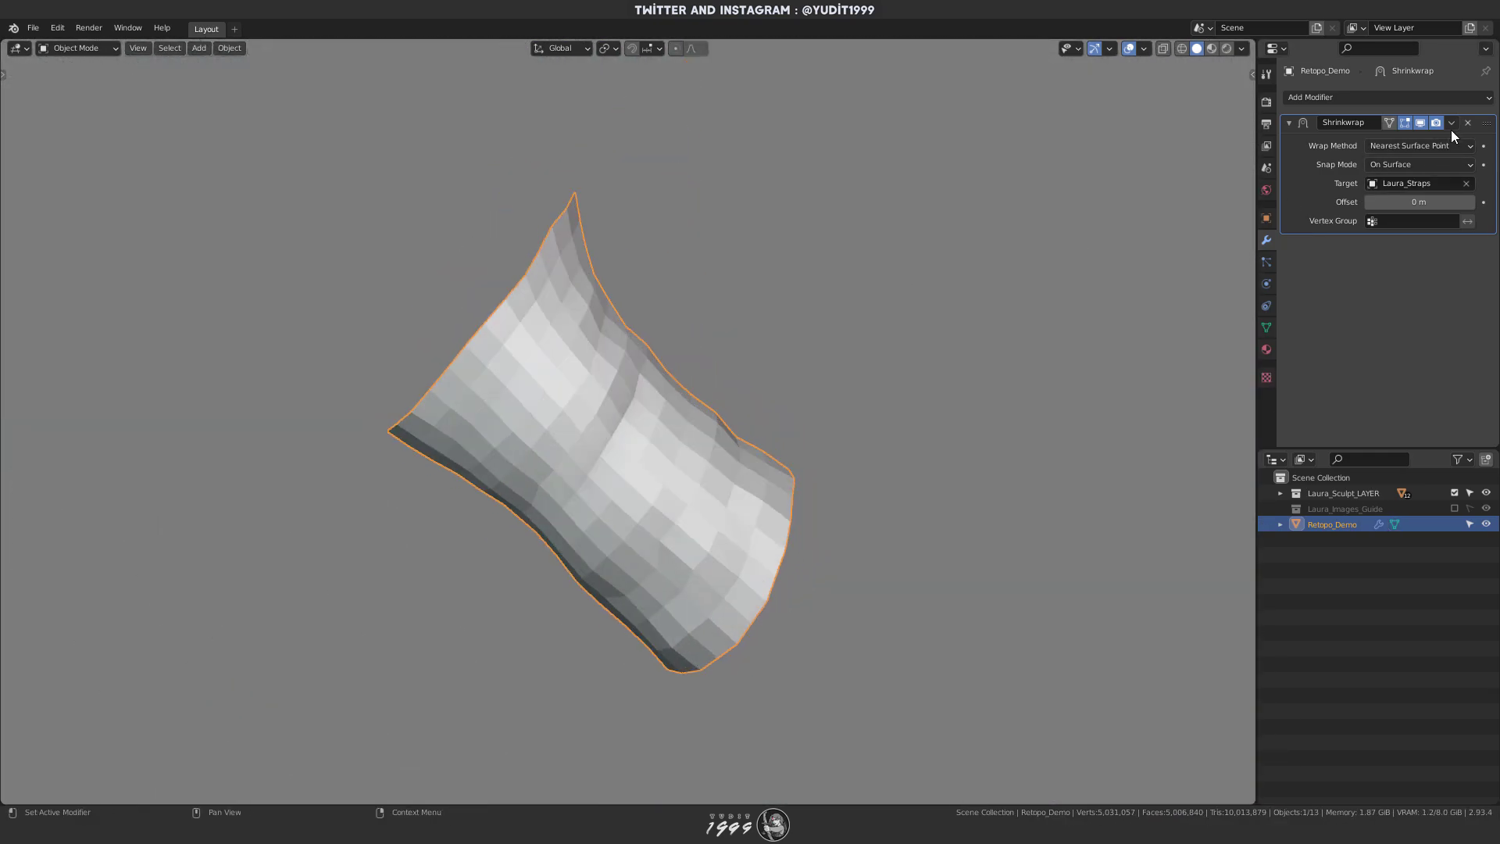
pyautogui.click(1452, 123)
pyautogui.click(1364, 141)
# - Add a Catmull-Clark Subdivision Surface modifier to the wrist mesh and apply it
pyautogui.click(1318, 97)
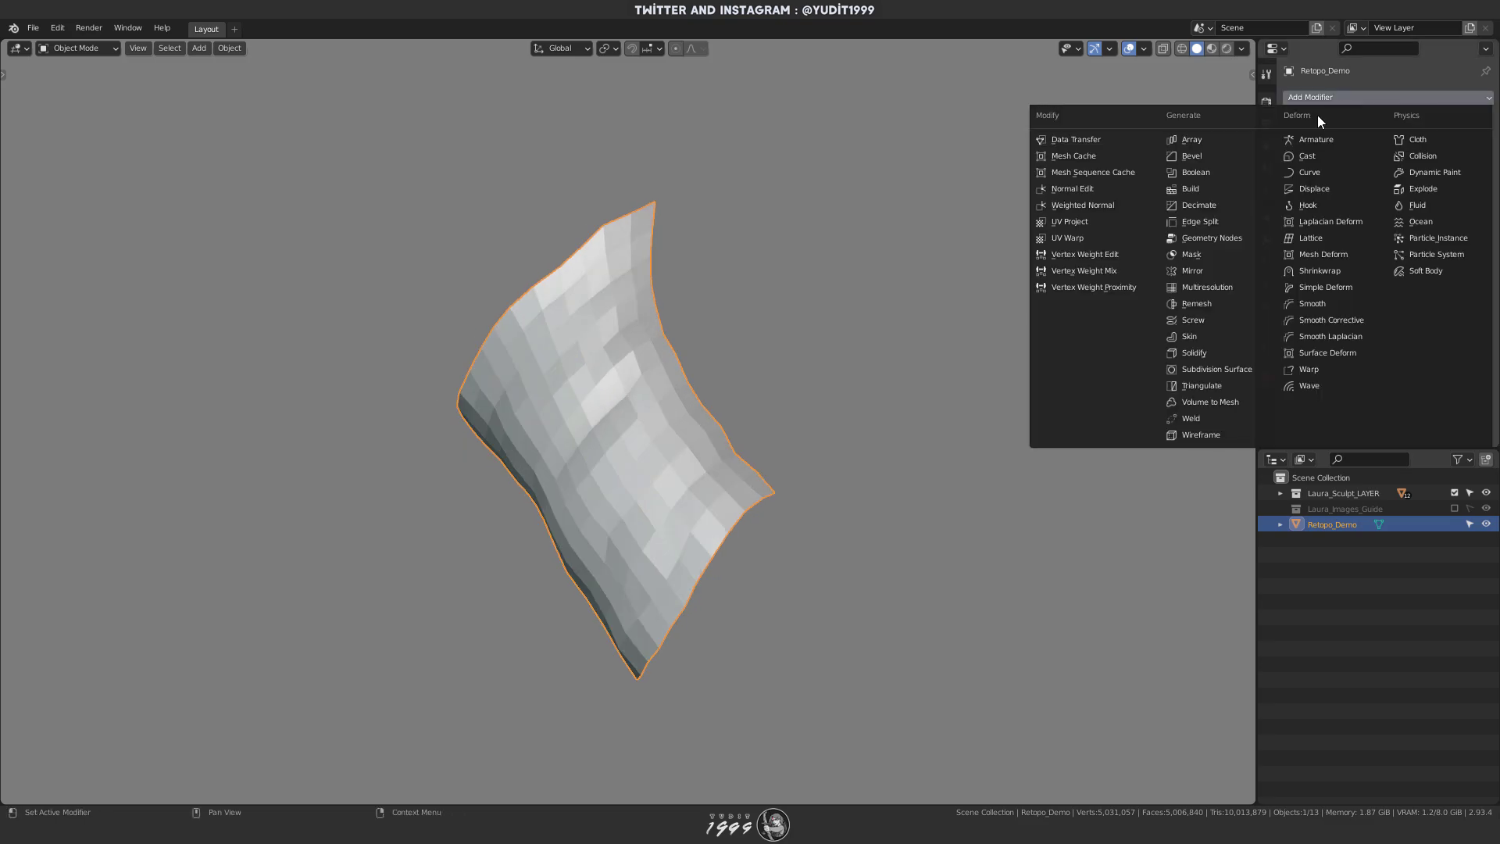
pyautogui.click(1196, 370)
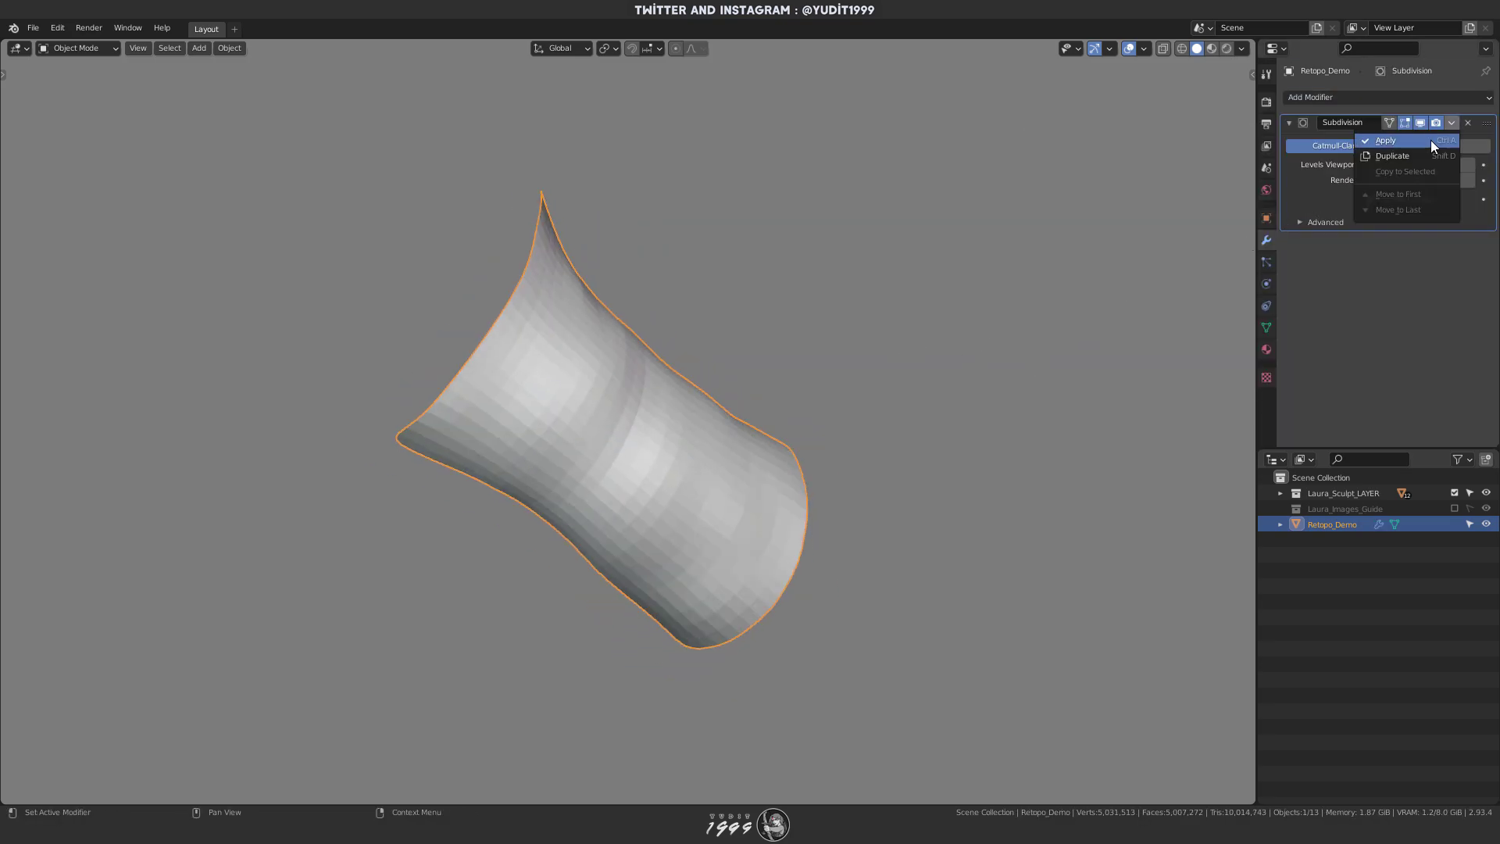
pyautogui.click(1431, 139)
# - Add a new Shrinkwrap modifier to the denser wrist mesh, targeting Laura_Straps
pyautogui.click(1318, 98)
pyautogui.click(1310, 255)
pyautogui.click(1407, 183)
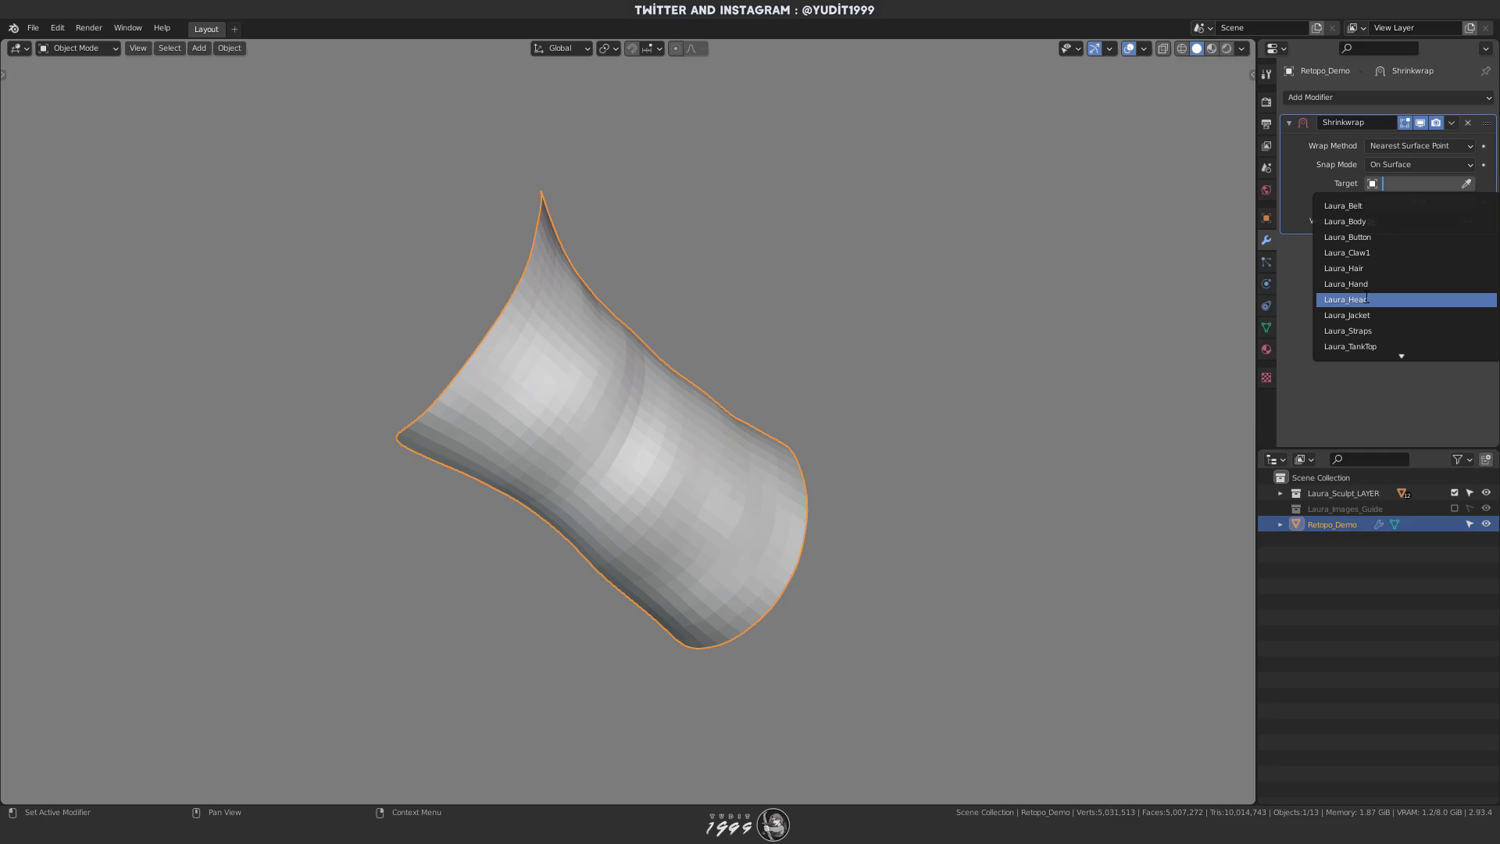
pyautogui.click(1360, 316)
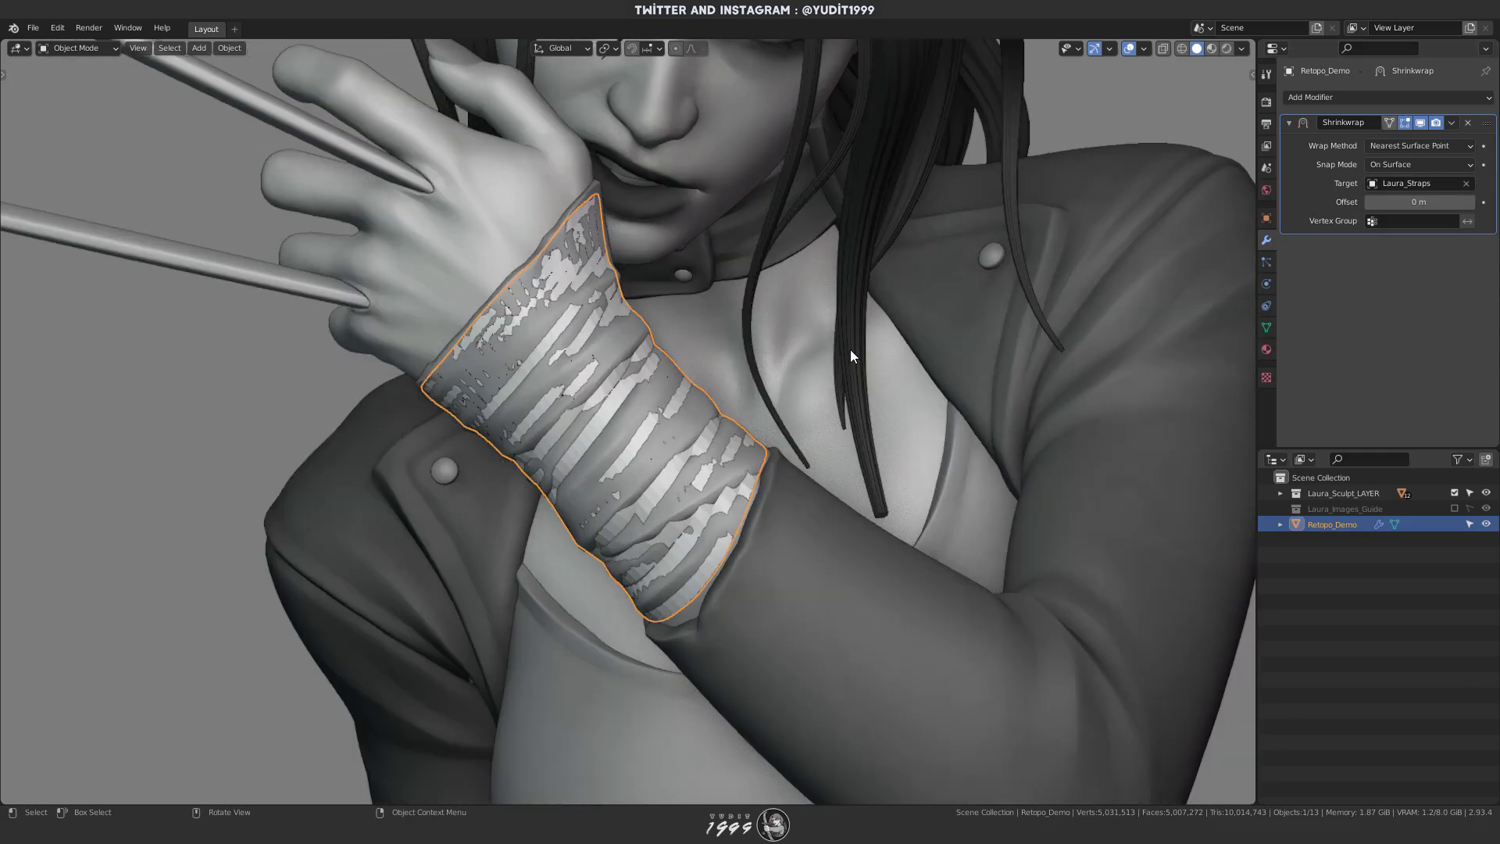
# - Shrink/Fatten all vertices of the wrist mesh by about 0.0007 m in Edit Mode
pyautogui.moveTo(851, 349)
pyautogui.mouseDown(button='middle')
pyautogui.moveTo(757, 297)
pyautogui.moveTo(911, 243)
pyautogui.moveTo(852, 227)
pyautogui.mouseUp(button='middle')
pyautogui.press('Tab')
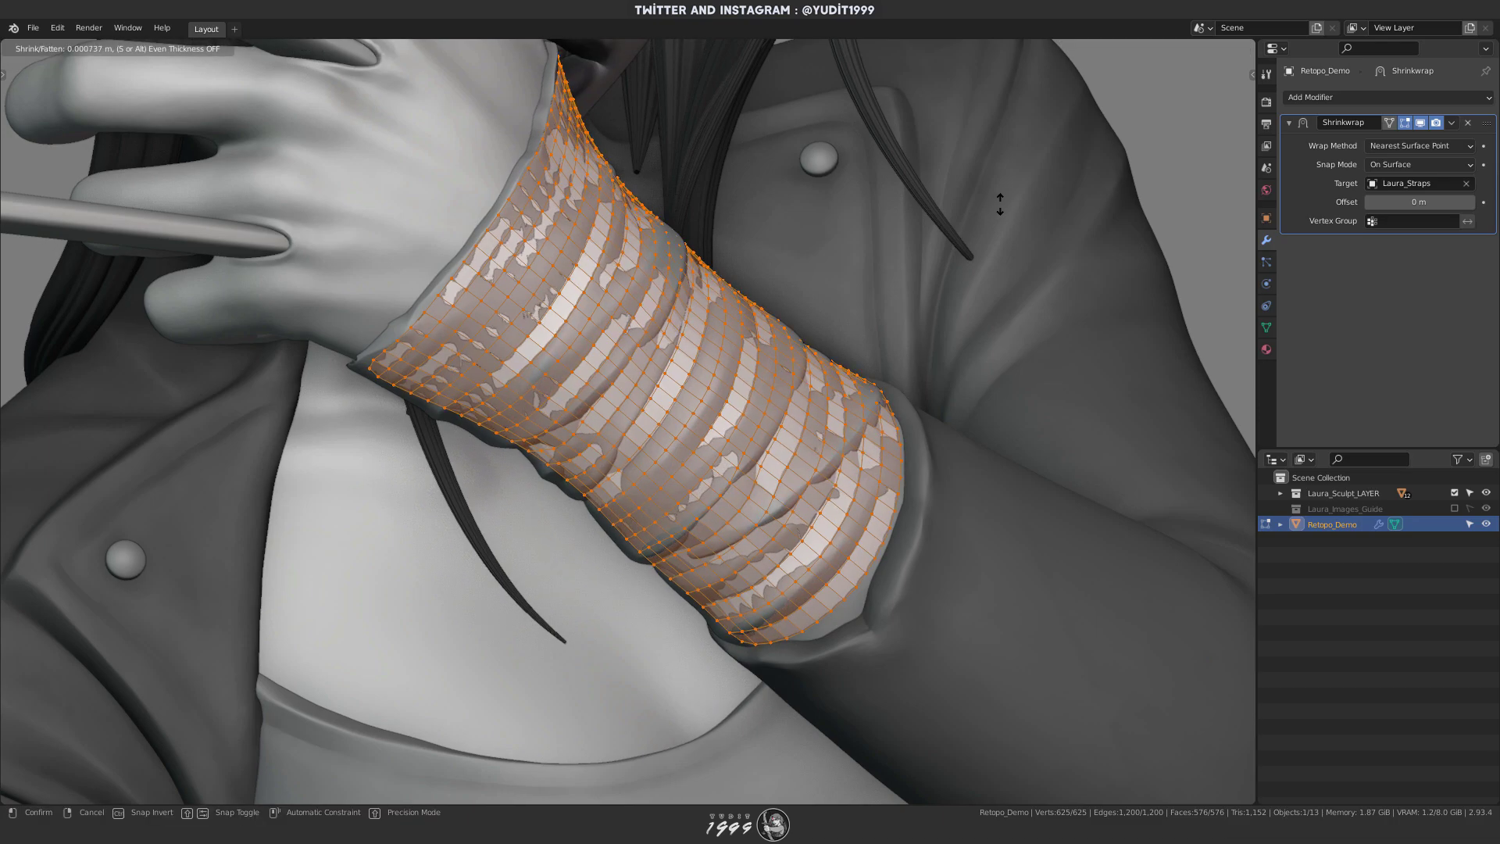
pyautogui.click(1000, 205)
pyautogui.press('Tab')
pyautogui.moveTo(1000, 205); pyautogui.dragTo(1086, 233, button='middle')
# - Isolate Retopo_Demo in local view and apply the Shrinkwrap modifier with the fold details
pyautogui.scroll(-2, 913, 246)
pyautogui.press('/')
pyautogui.scroll(-2, 893, 260)
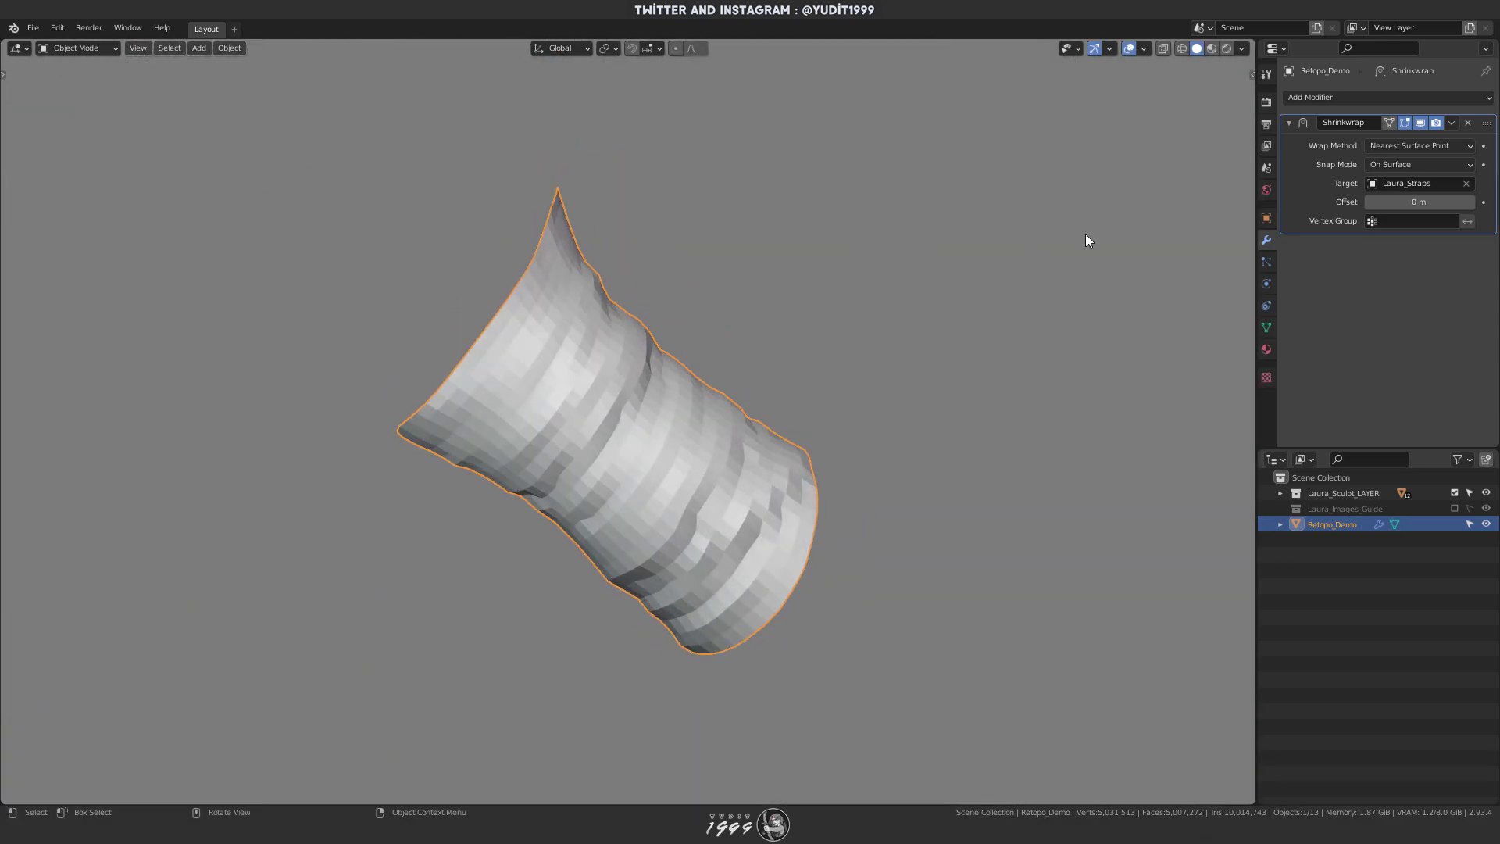
pyautogui.click(1452, 123)
pyautogui.click(1364, 143)
# - Subdivide the isolated wrist mesh once more with an applied Subdivision Surface modifier
pyautogui.click(1388, 97)
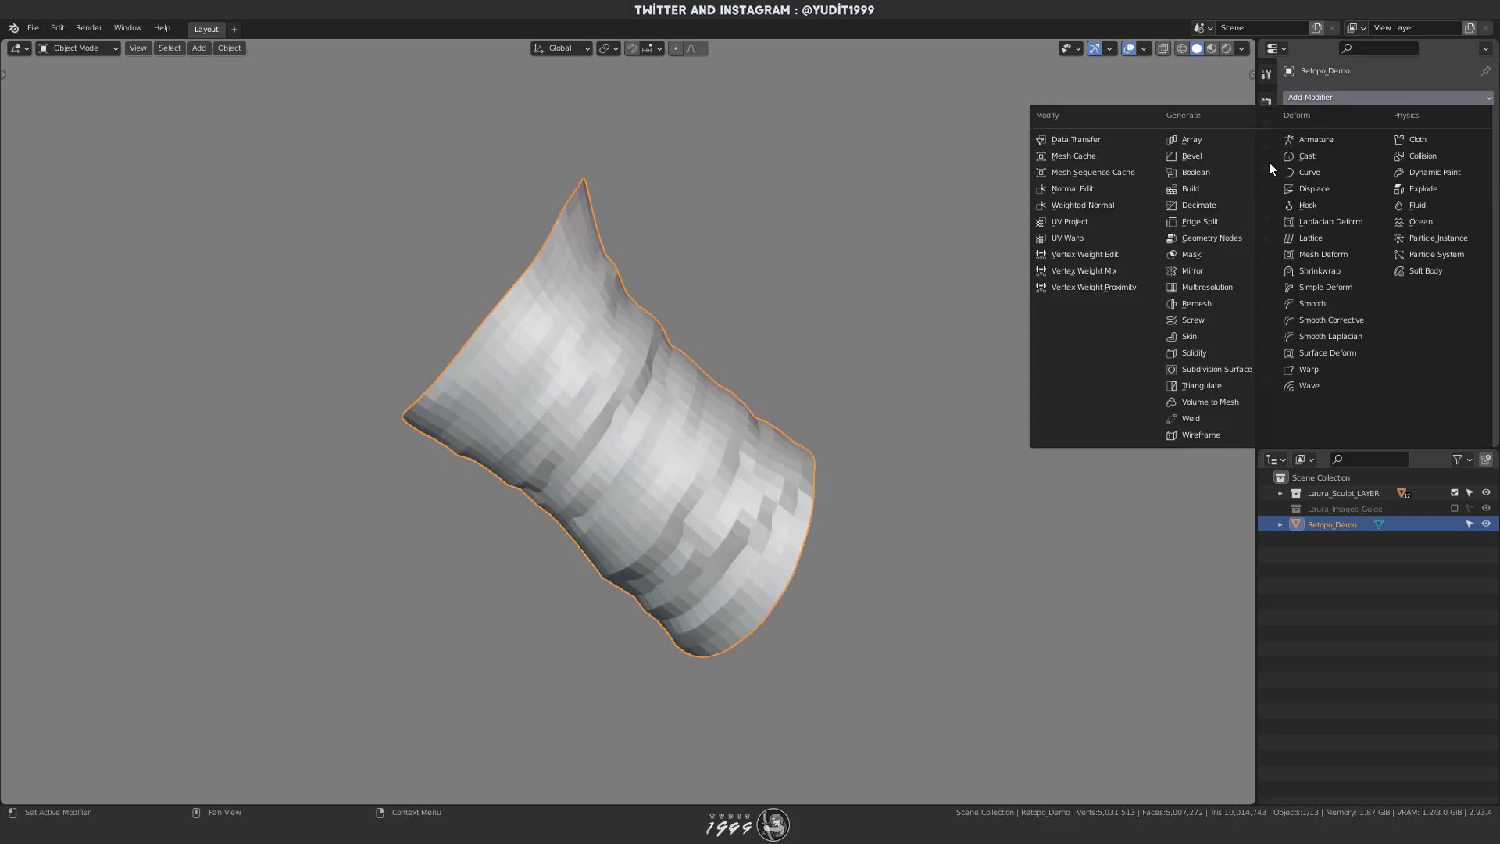
pyautogui.click(1197, 369)
pyautogui.click(1433, 140)
# - Add another Shrinkwrap modifier to Retopo_Demo and choose Laura_Straps as the target
pyautogui.click(1388, 97)
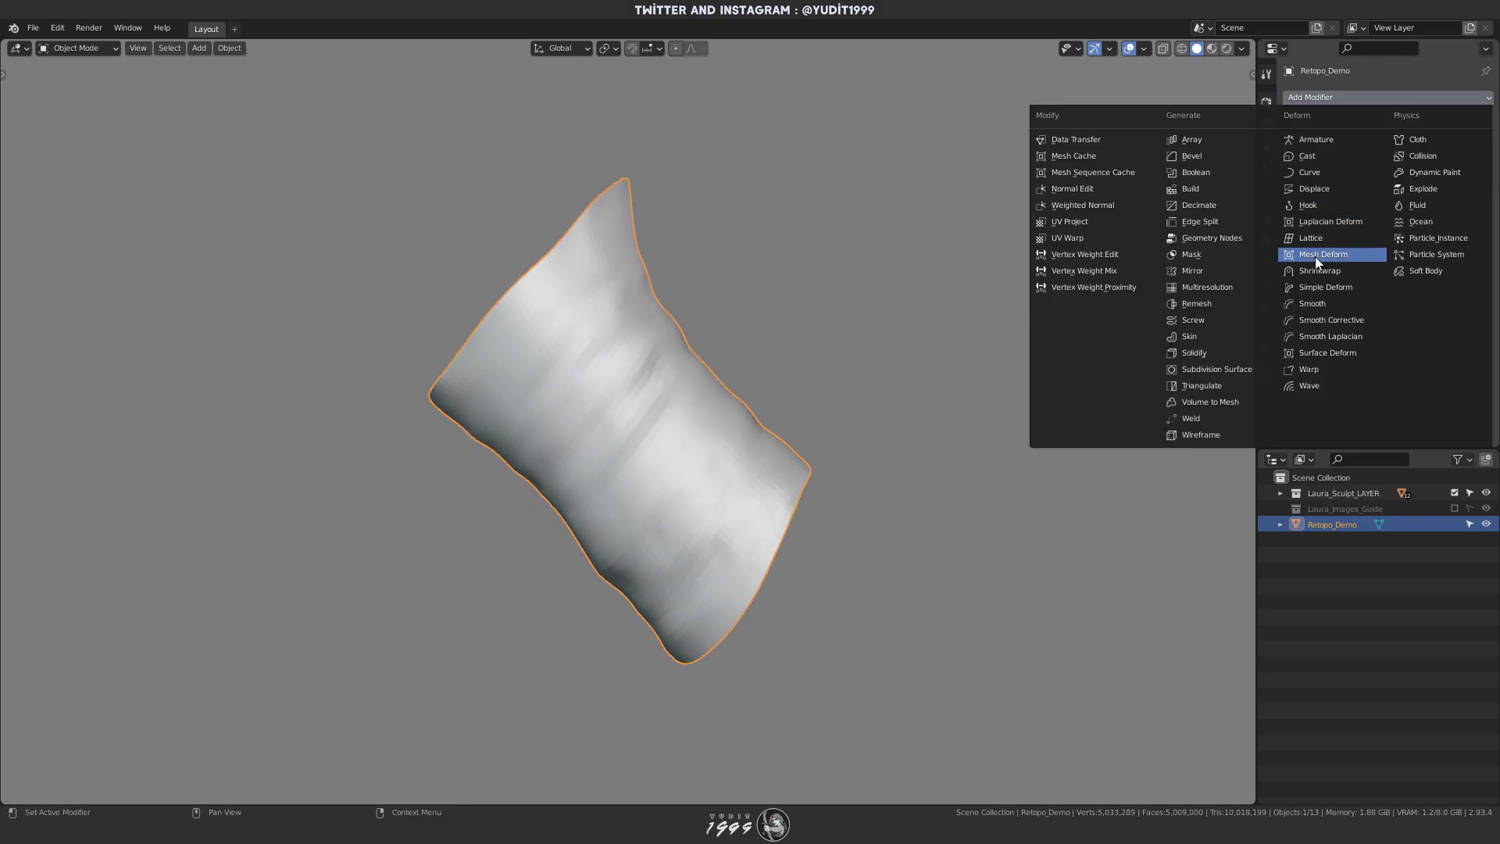
pyautogui.click(1319, 256)
pyautogui.click(1419, 182)
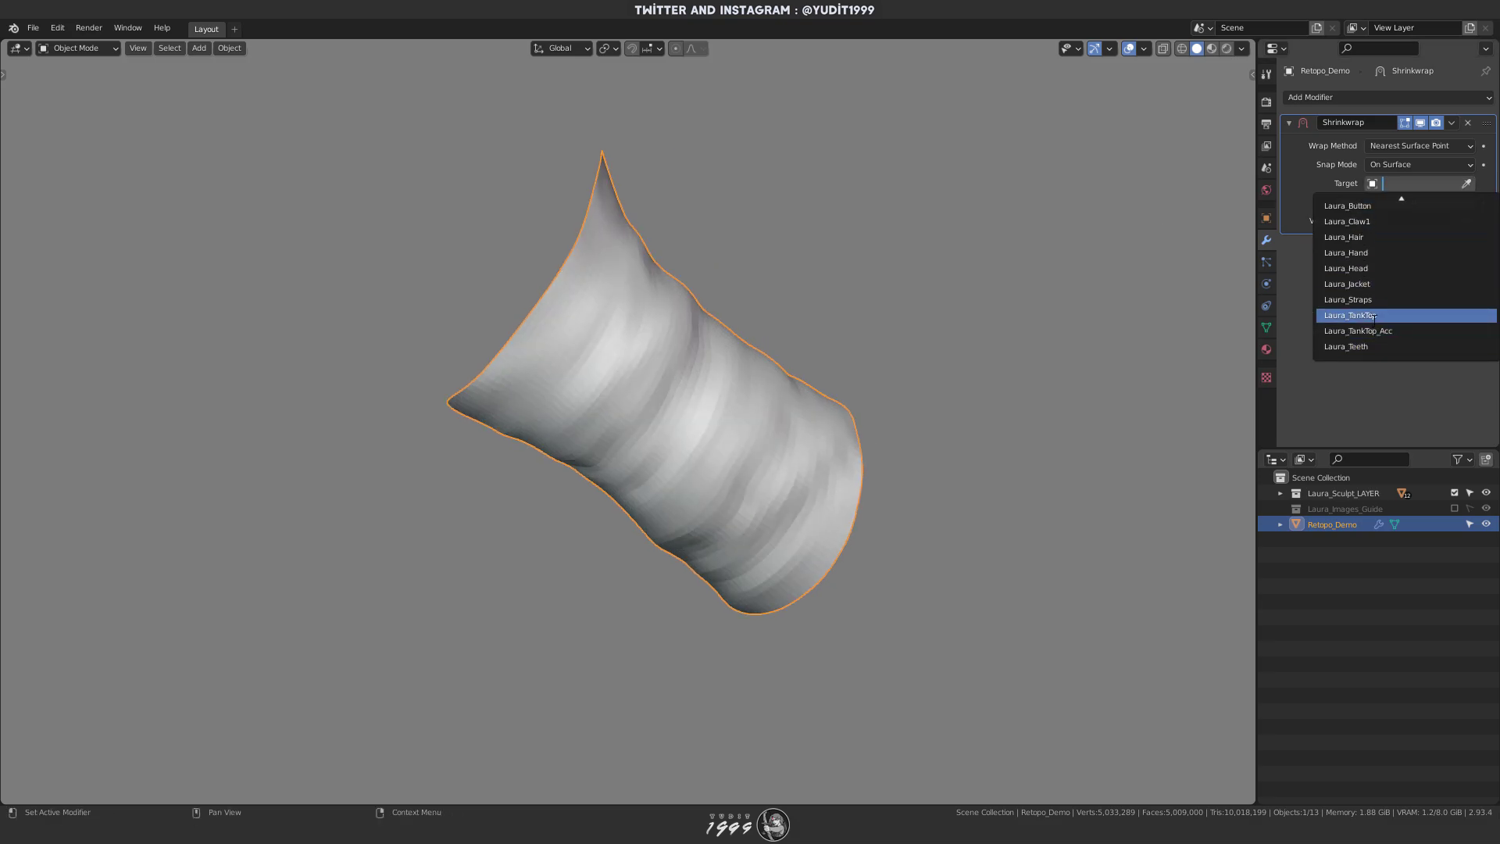
pyautogui.click(1369, 300)
# - Compare the wrapped mesh with the sculpted straps and set the Shrinkwrap wrap method to Project
pyautogui.moveTo(930, 311)
pyautogui.mouseDown(button='middle')
pyautogui.moveTo(987, 300)
pyautogui.moveTo(927, 310)
pyautogui.mouseUp(button='middle')
pyautogui.scroll(5, 942, 324)
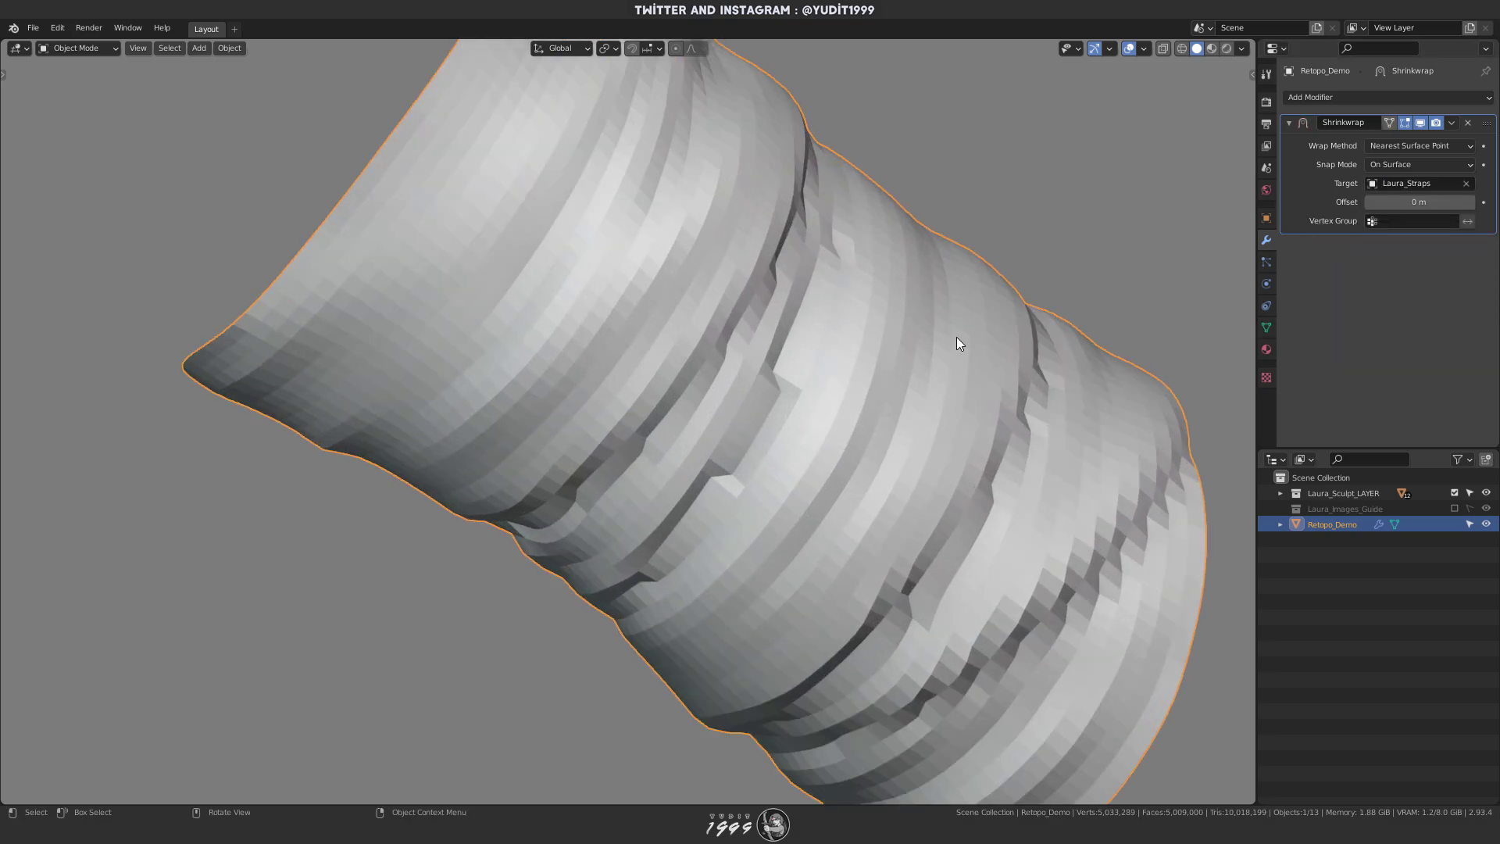
pyautogui.scroll(-3, 969, 284)
pyautogui.press('/')
pyautogui.scroll(5, 936, 302)
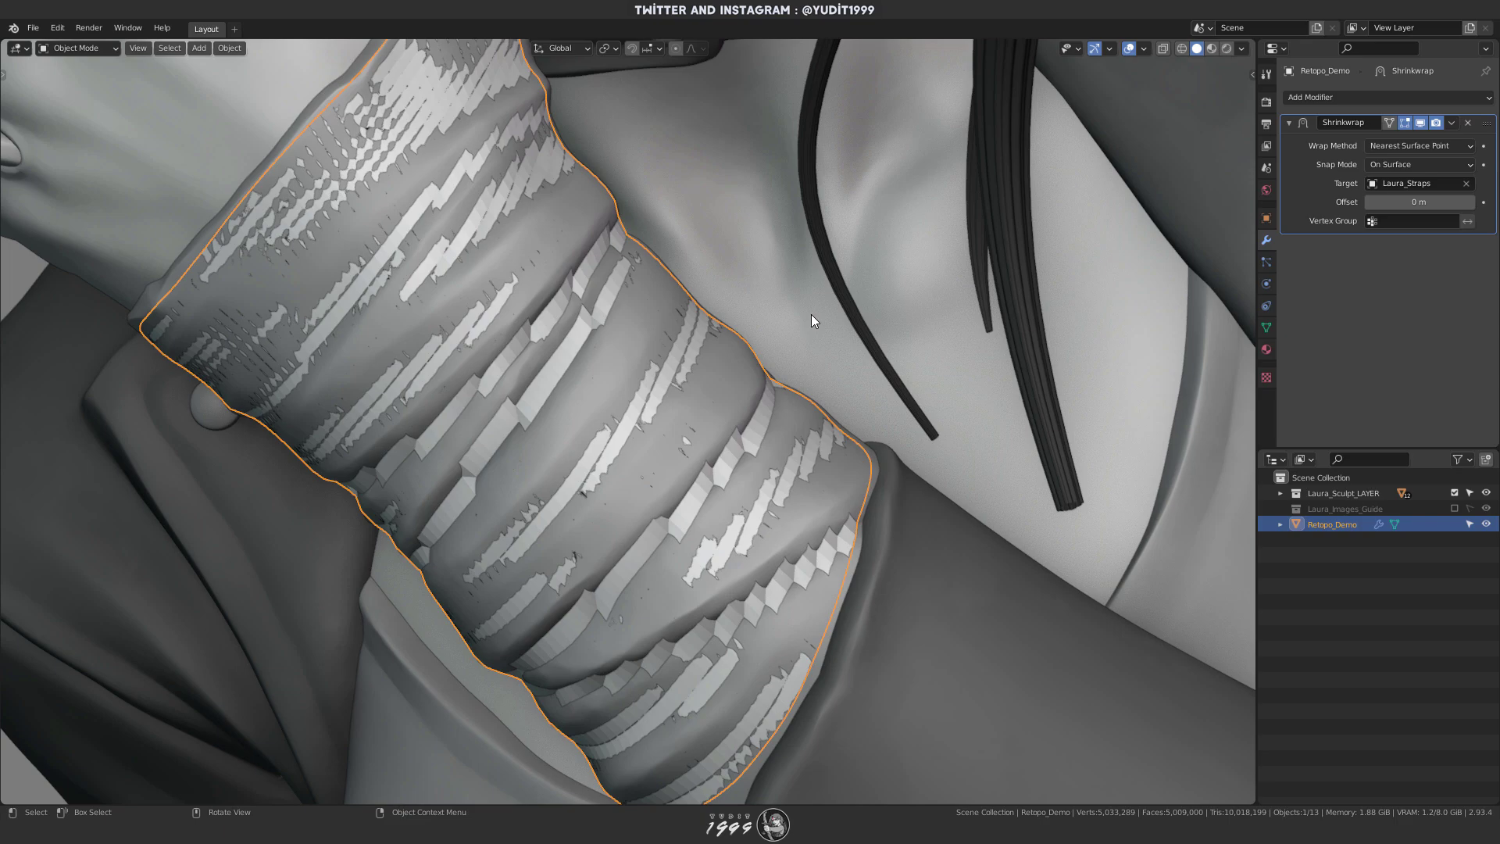
pyautogui.scroll(-4, 865, 288)
pyautogui.press('KP_Divide')
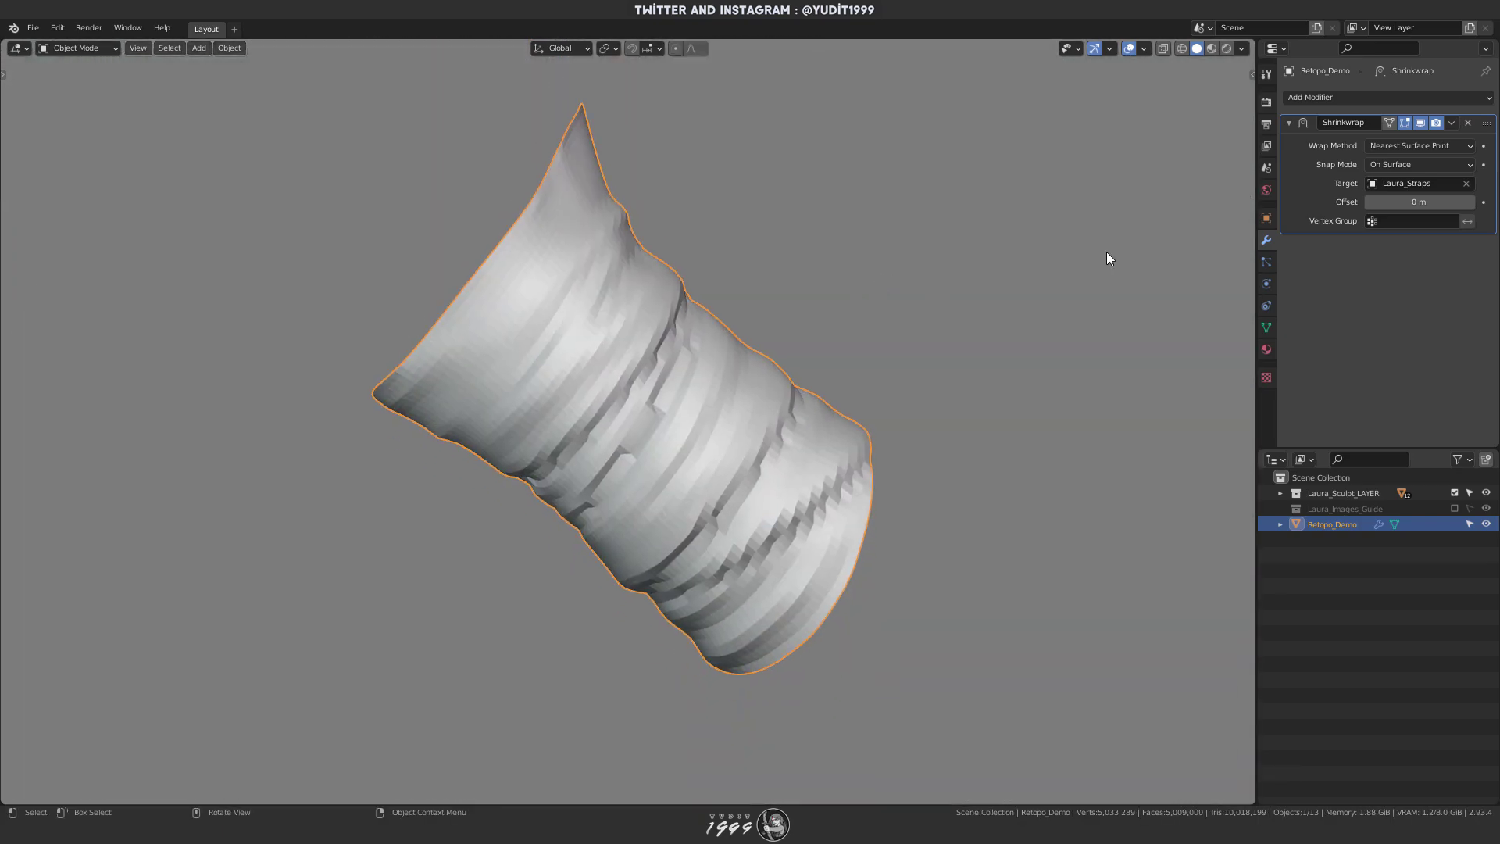
pyautogui.click(1372, 180)
pyautogui.click(1370, 236)
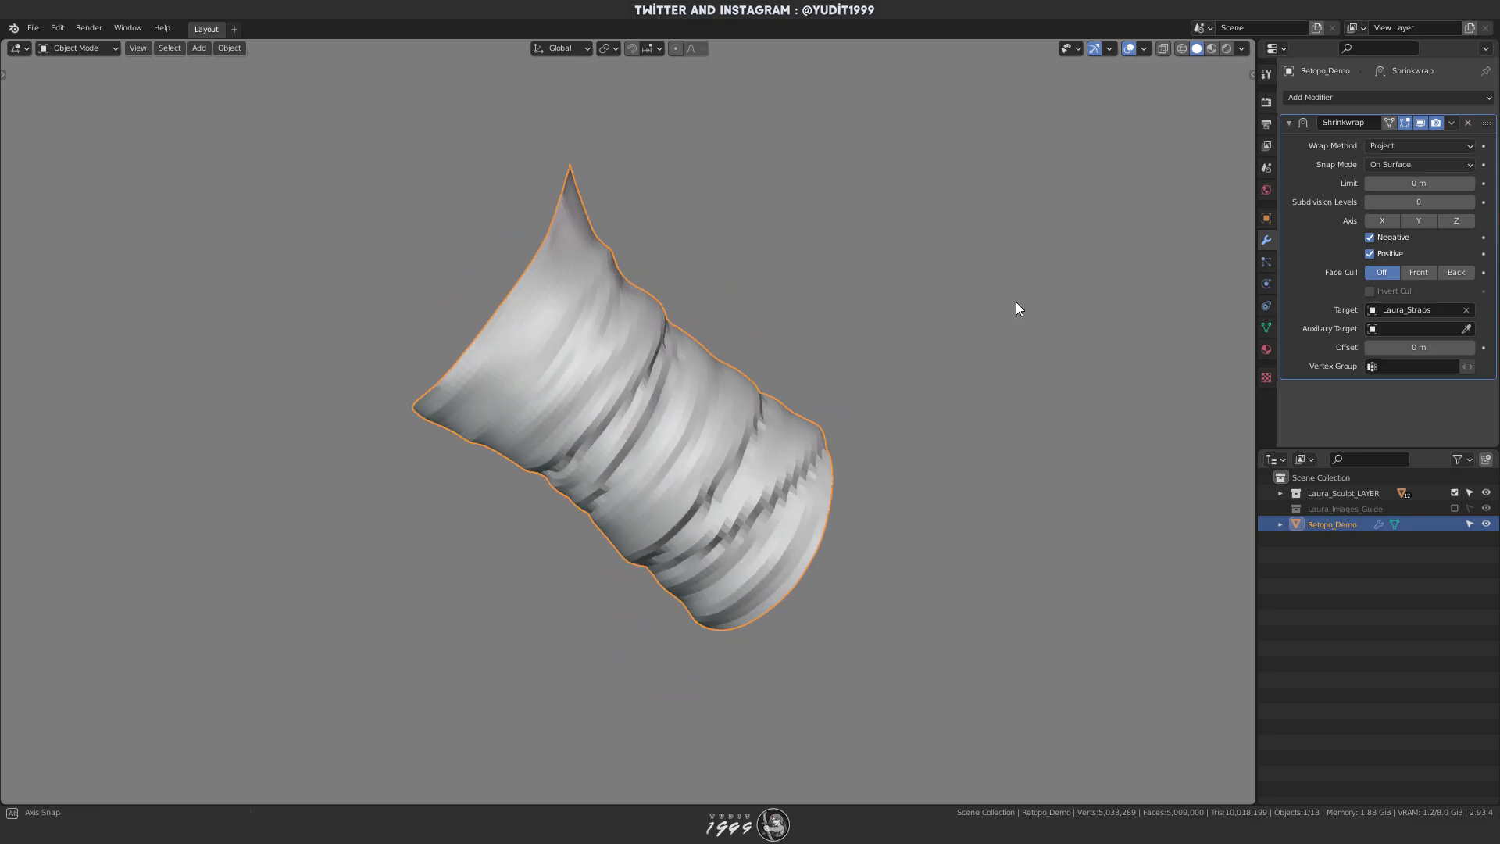
# - Bring back the full model and Shrink/Fatten all wrist mesh vertices by about 0.0009 m
pyautogui.press('KP_Divide')
pyautogui.press('Tab')
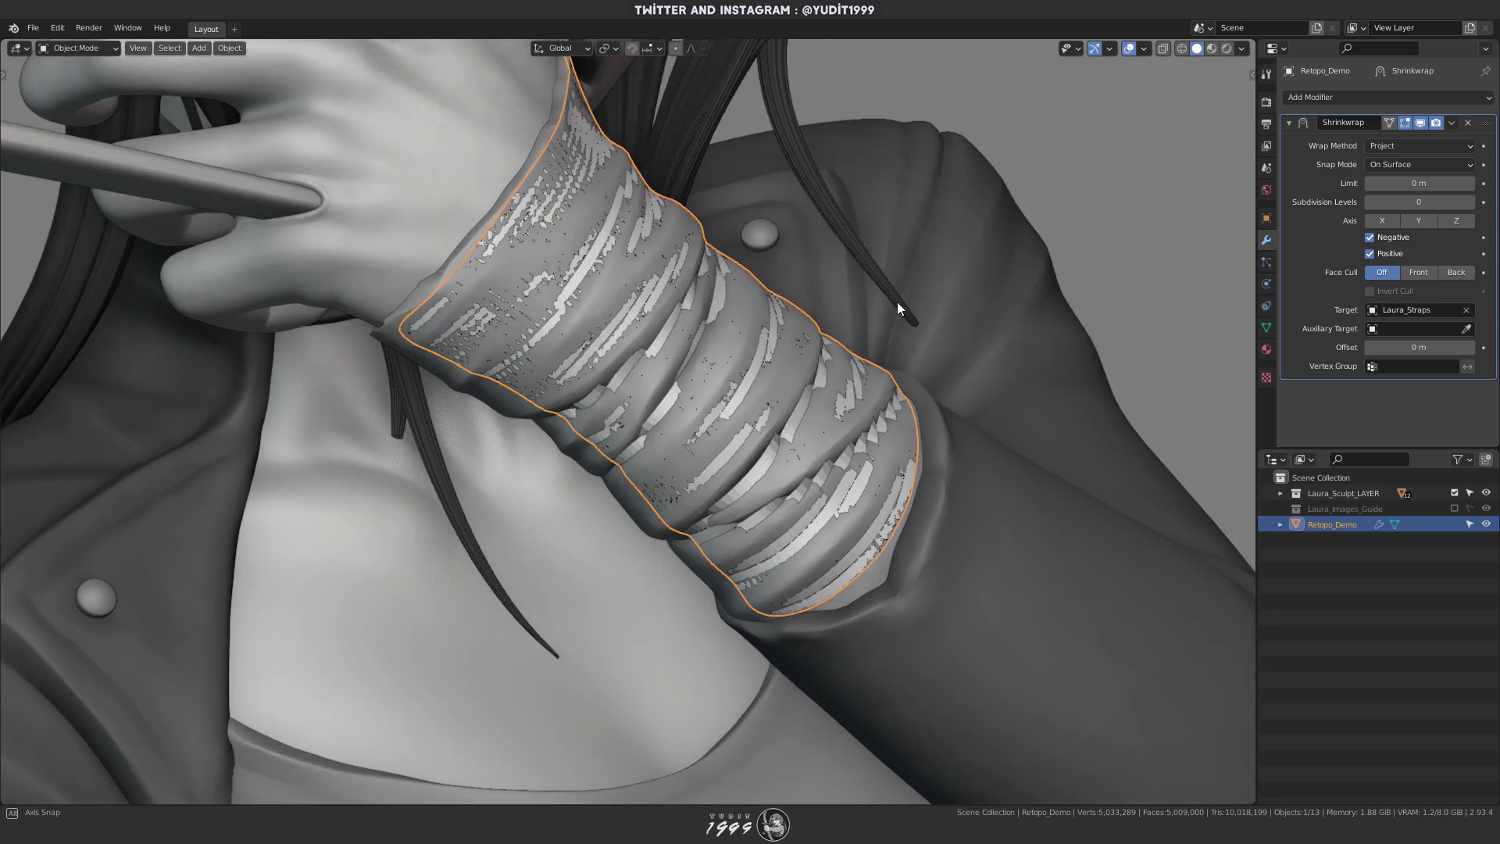
pyautogui.scroll(3, 897, 301)
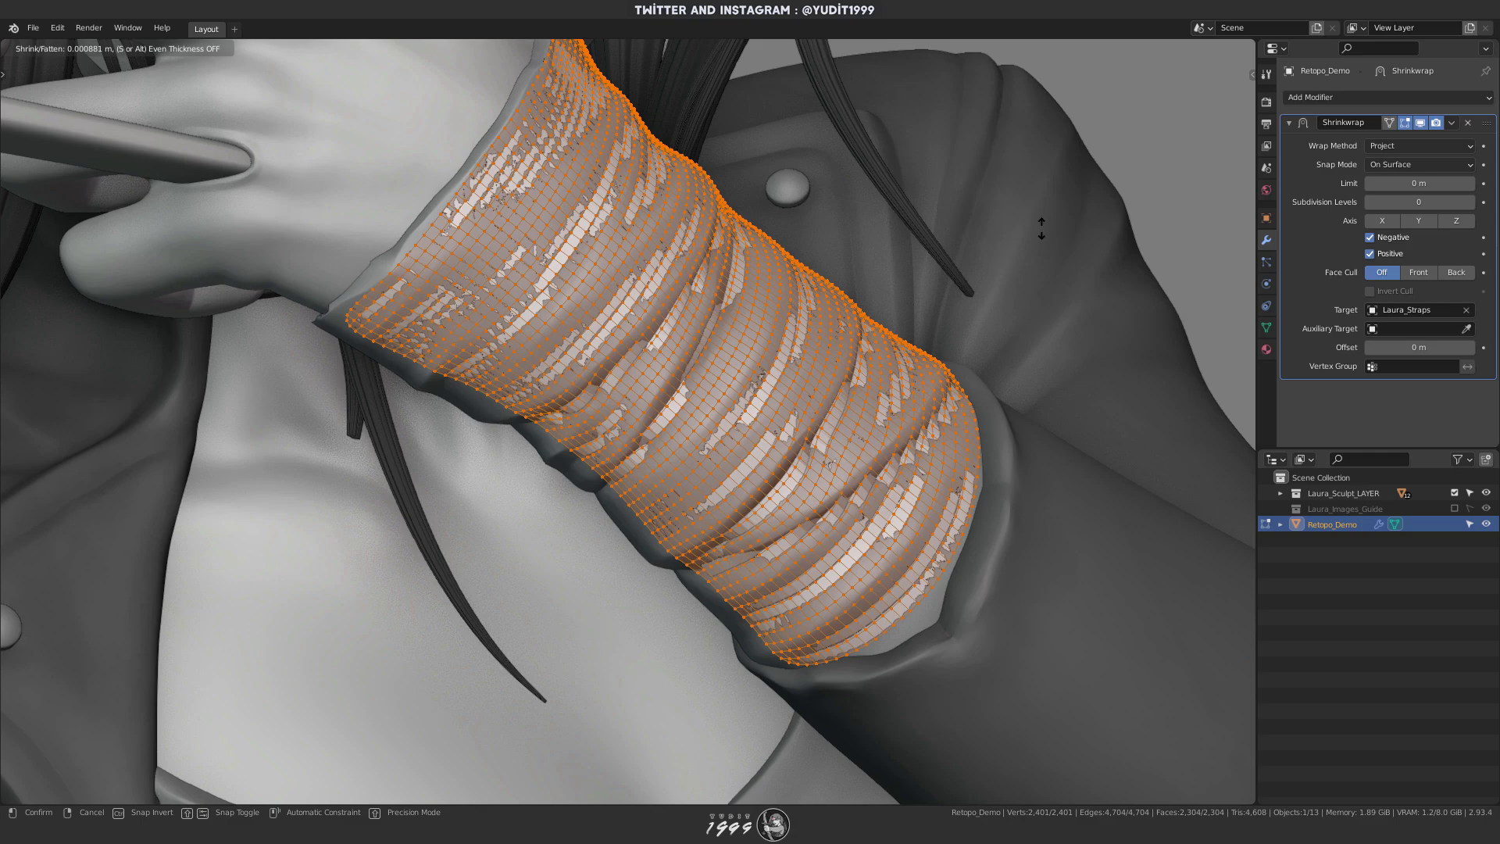
pyautogui.click(1042, 229)
pyautogui.press('Tab')
# - Isolate the wrist mesh again and apply its Project-method Shrinkwrap modifier
pyautogui.scroll(-3, 985, 246)
pyautogui.press('KP_Divide')
pyautogui.scroll(-3, 963, 283)
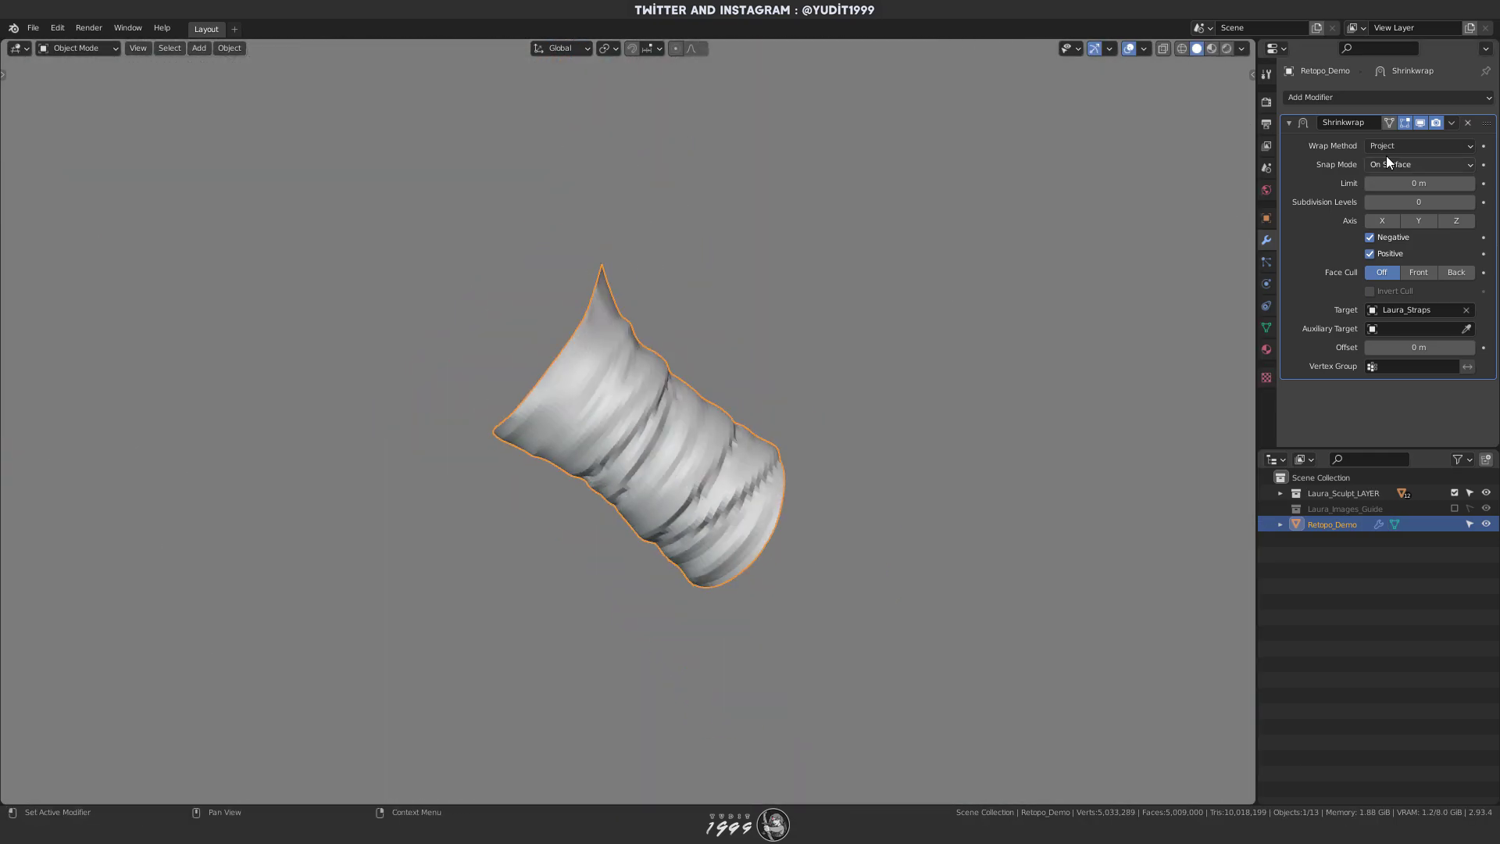
pyautogui.click(1451, 123)
pyautogui.click(1399, 143)
# - Add a Subdivision Surface modifier to the projected wrist mesh and apply it
pyautogui.click(1388, 97)
pyautogui.click(1199, 369)
pyautogui.click(1451, 123)
pyautogui.click(1399, 142)
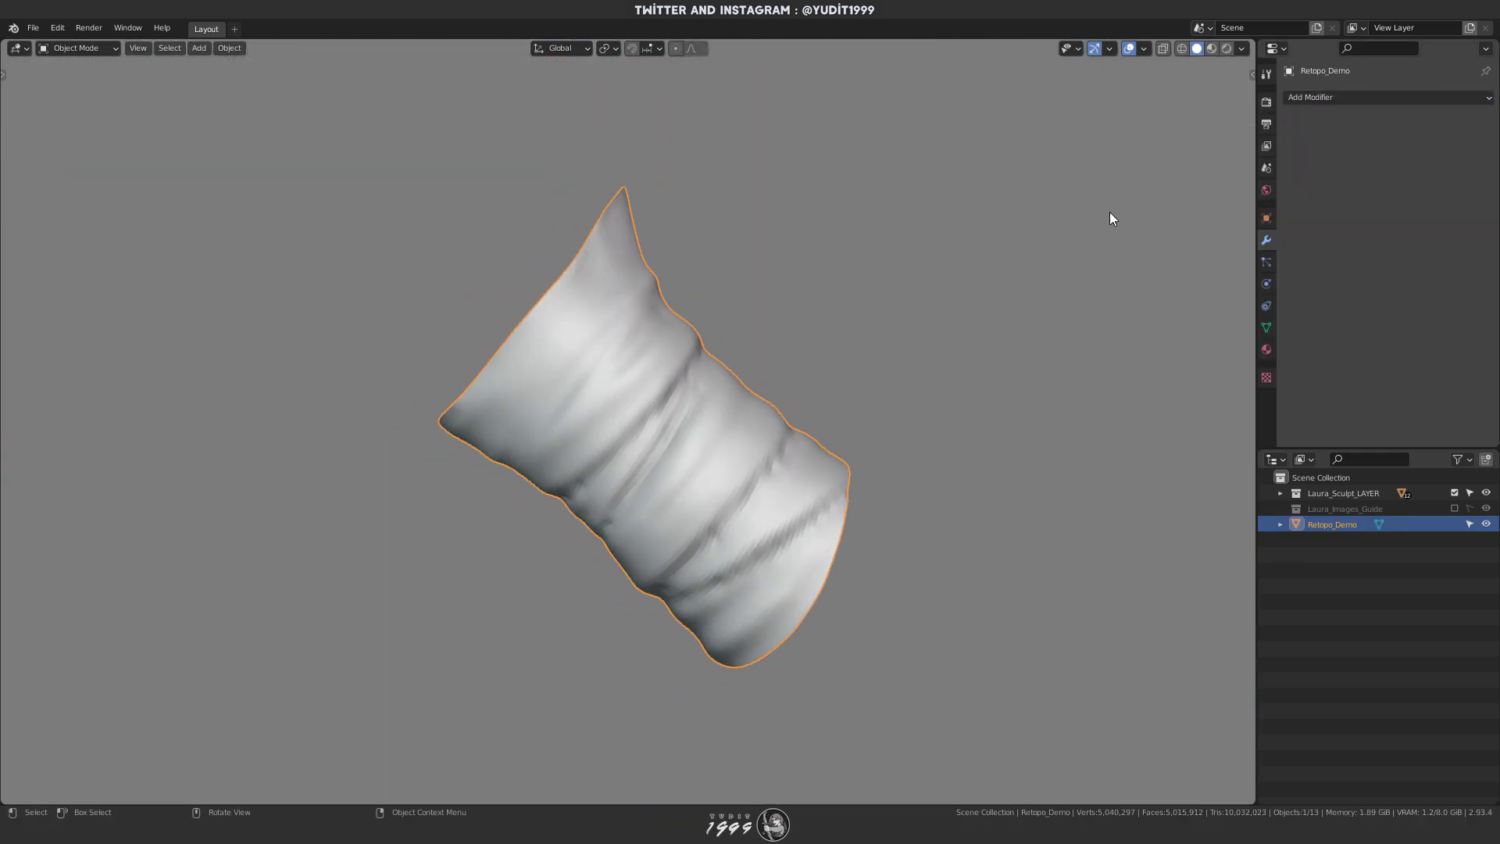
# - Add a Shrinkwrap modifier targeting Laura_Straps to the newly subdivided wrist mesh
pyautogui.click(1388, 96)
pyautogui.click(1315, 258)
pyautogui.click(1418, 183)
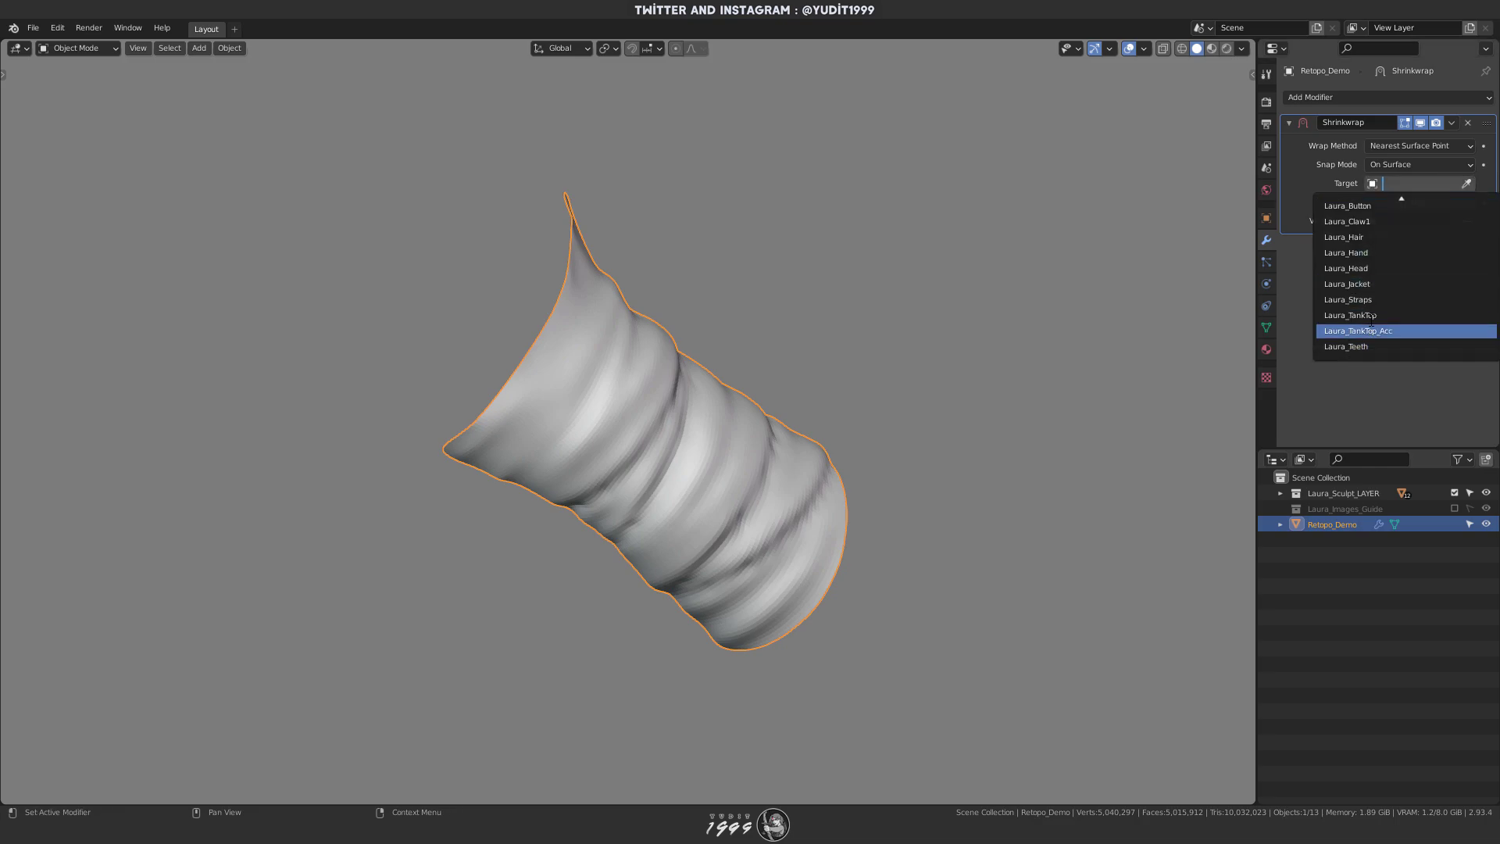
pyautogui.click(1348, 299)
# - Set the Shrinkwrap modifier's wrap method to Project and apply the modifier
pyautogui.moveTo(1113, 313); pyautogui.dragTo(1071, 312, button='middle')
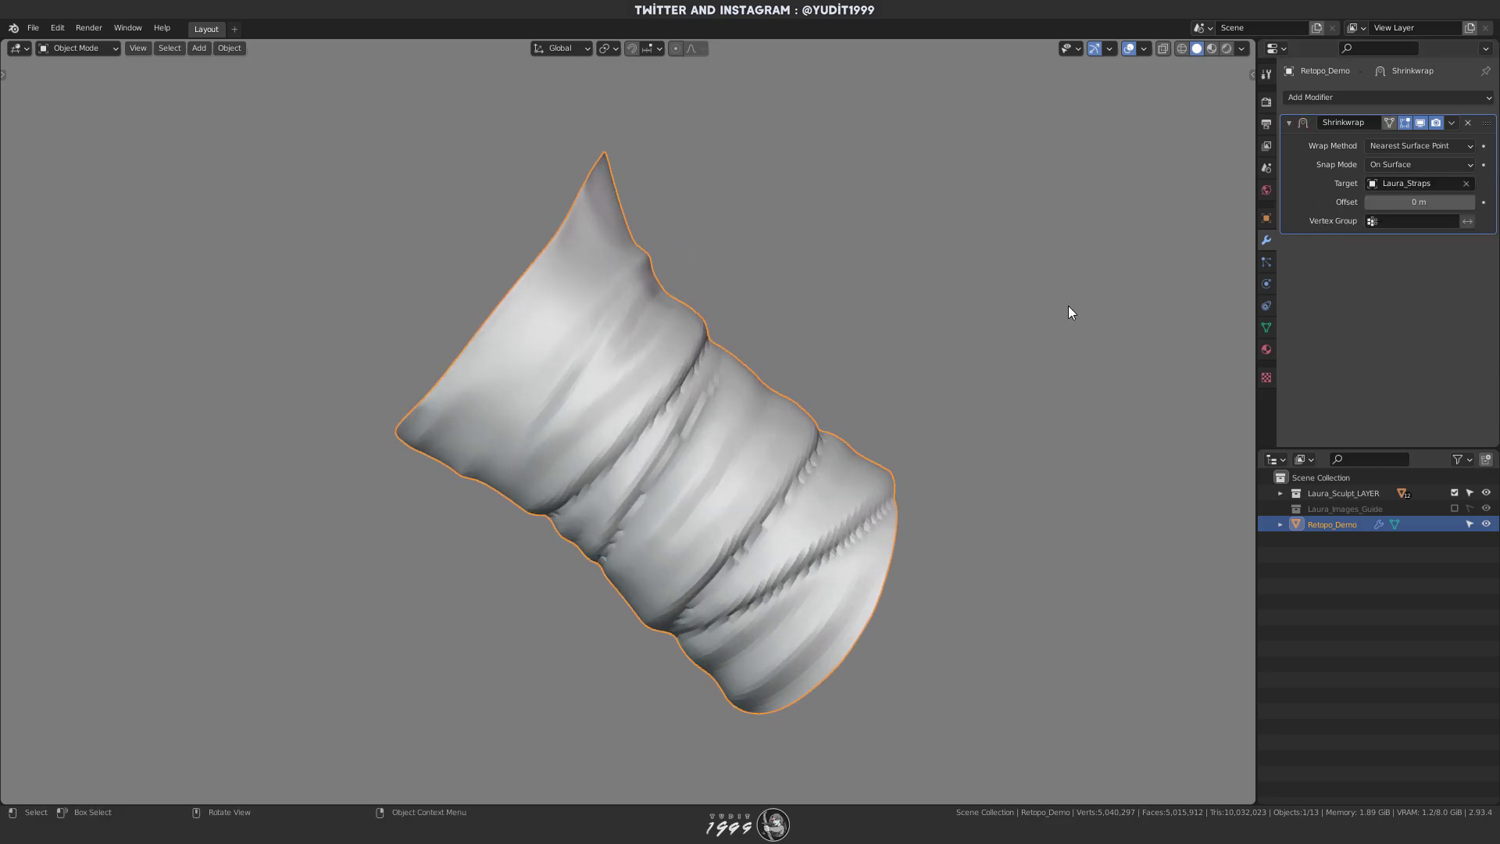
pyautogui.click(1386, 148)
pyautogui.click(1374, 181)
pyautogui.moveTo(1047, 262); pyautogui.dragTo(1101, 264, button='middle')
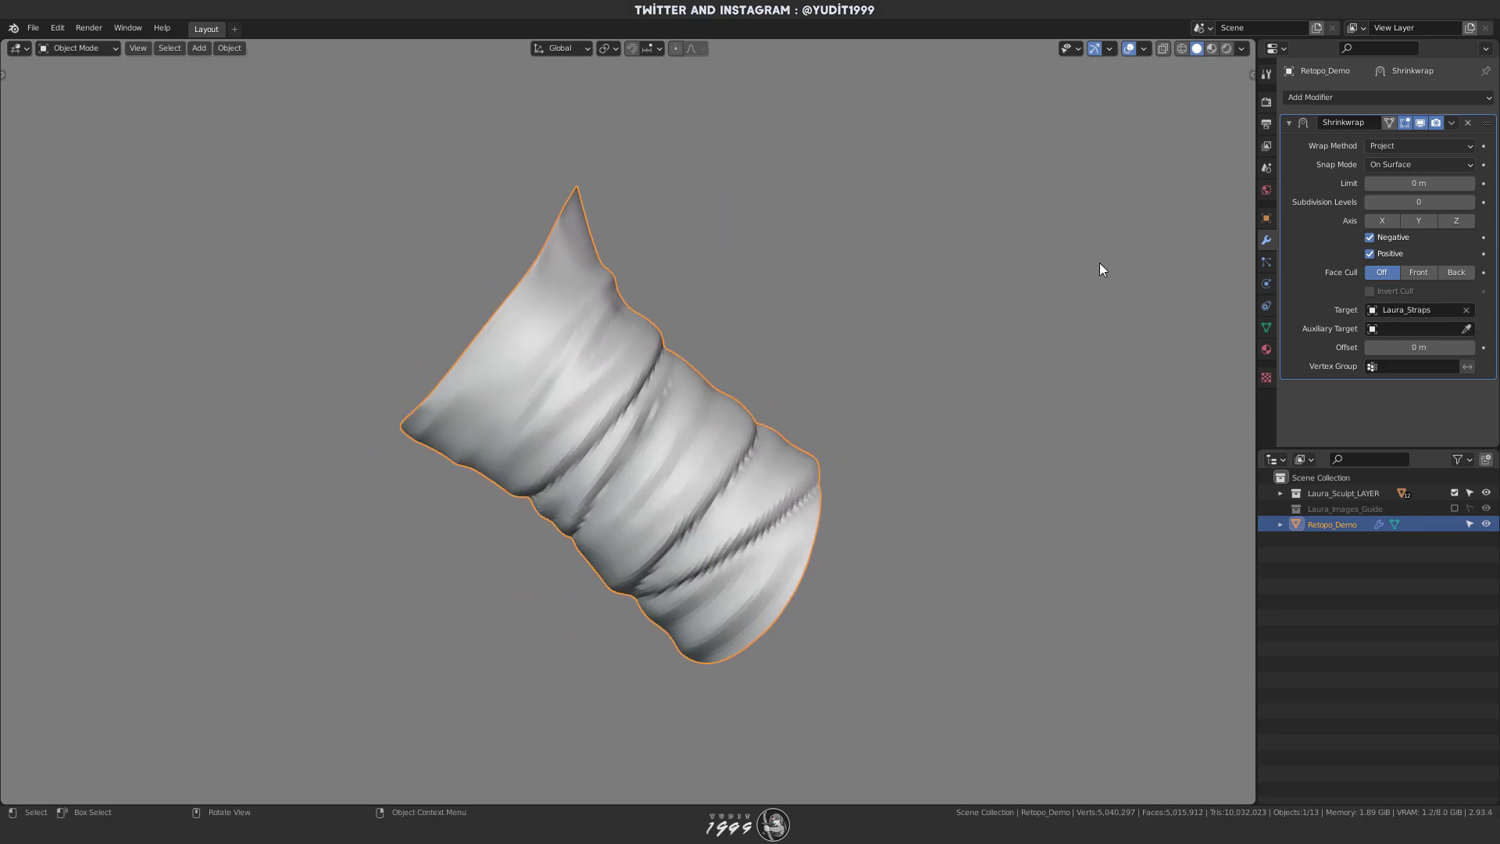
pyautogui.click(1453, 123)
pyautogui.click(1368, 141)
# - Increase the wrist mesh's density with another Subdivision Surface modifier and apply it
pyautogui.click(1399, 97)
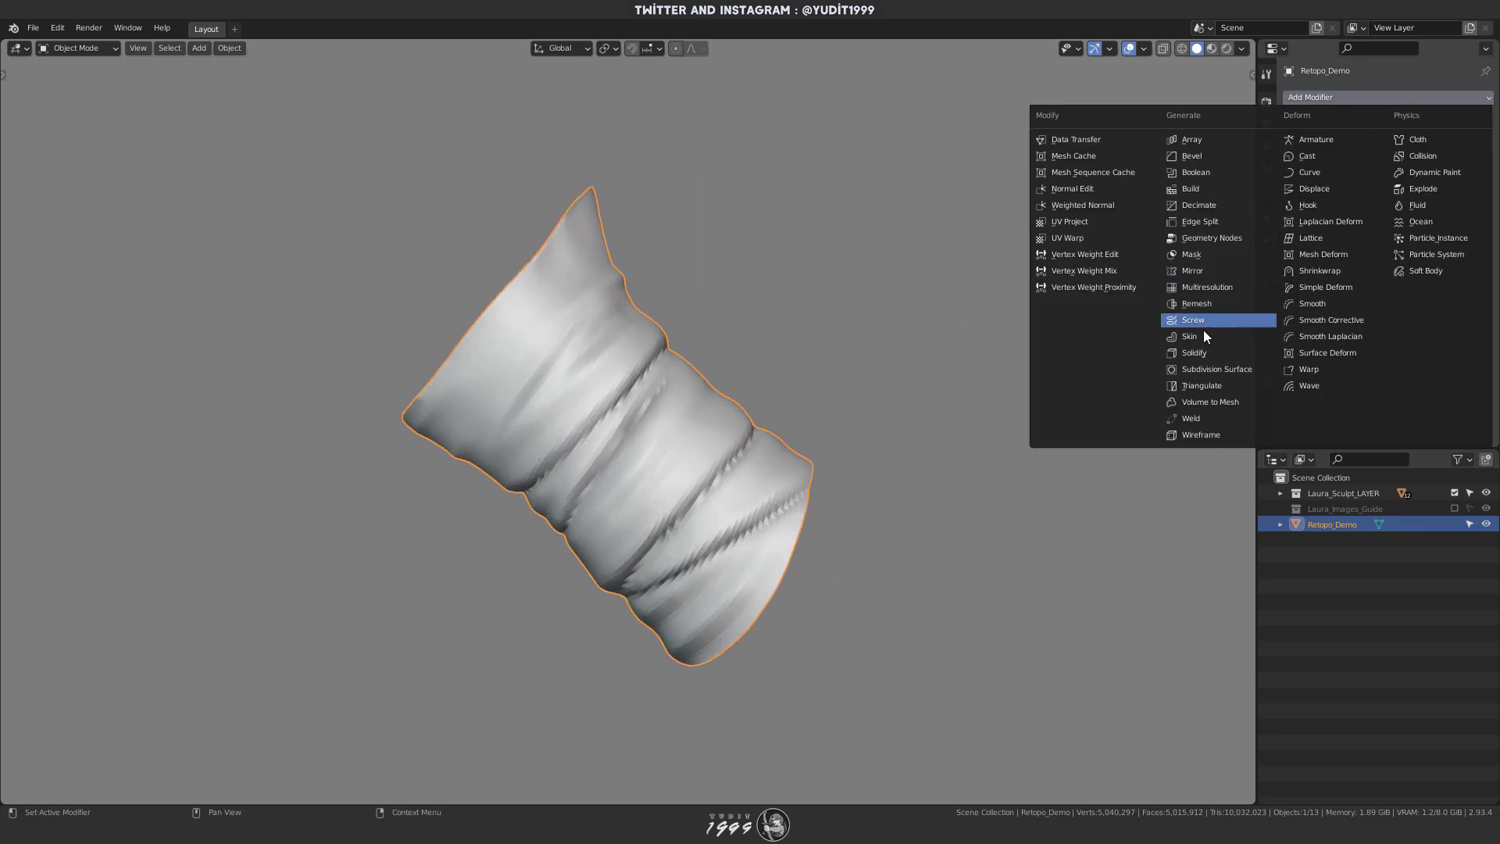
pyautogui.click(1217, 369)
pyautogui.click(1385, 141)
# - Shrinkwrap the wrist mesh onto Laura_Straps with the Project wrap method and apply the modifier
pyautogui.click(1399, 97)
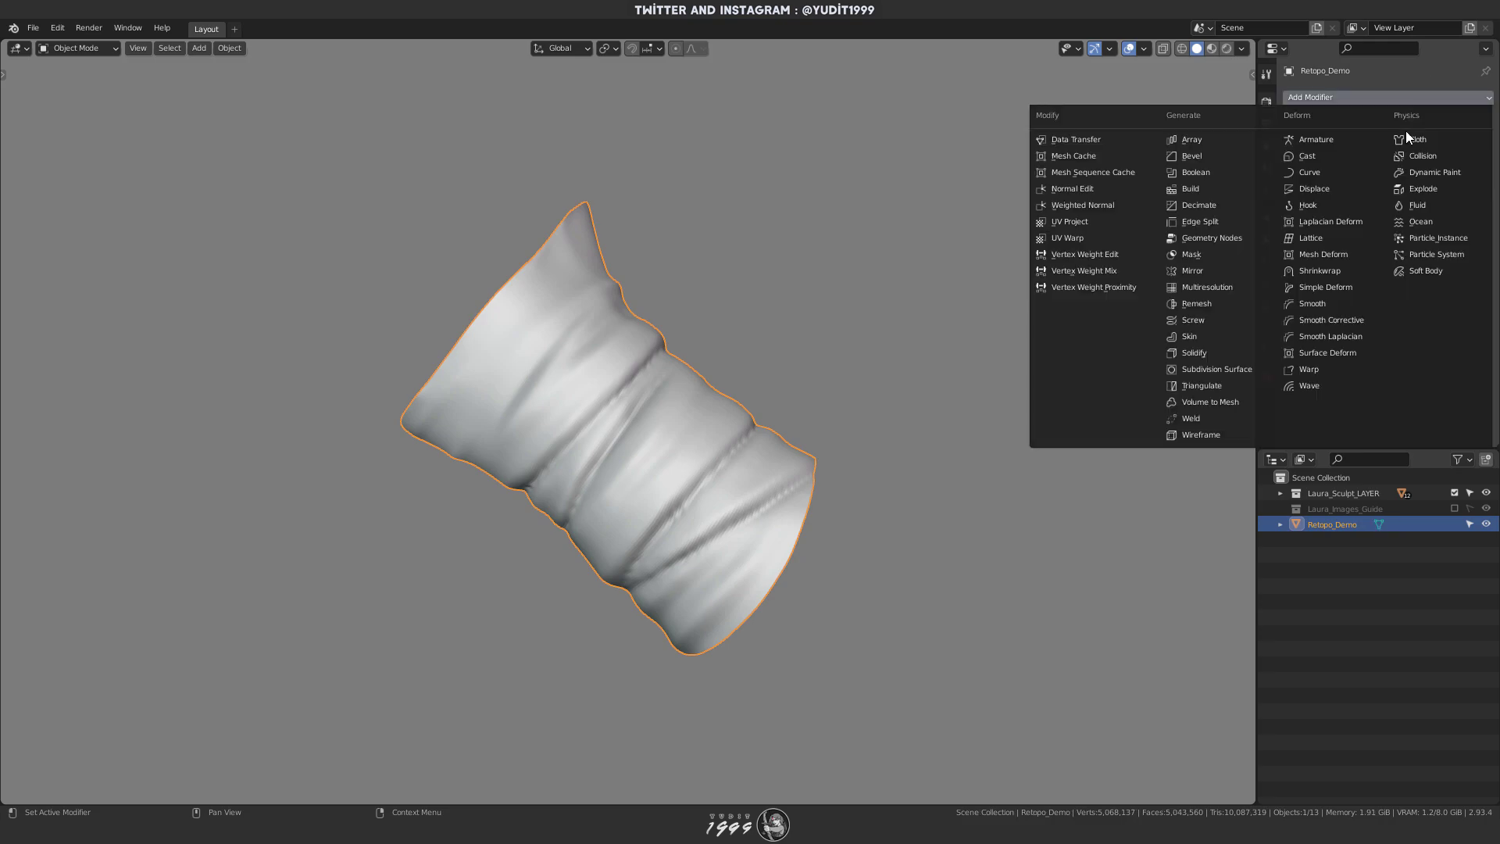
pyautogui.click(1325, 268)
pyautogui.click(1418, 182)
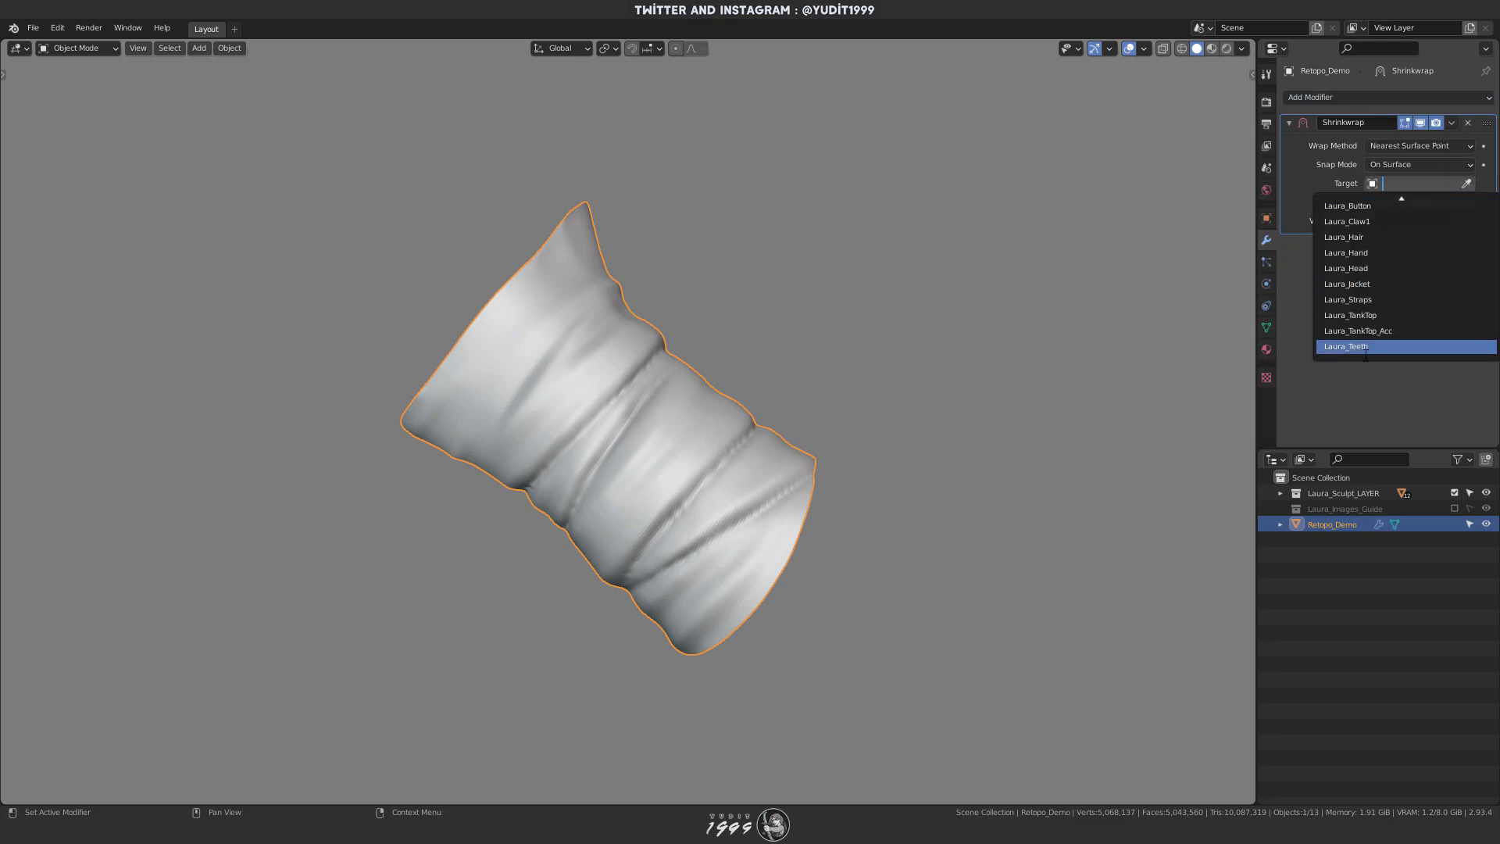
pyautogui.click(1366, 300)
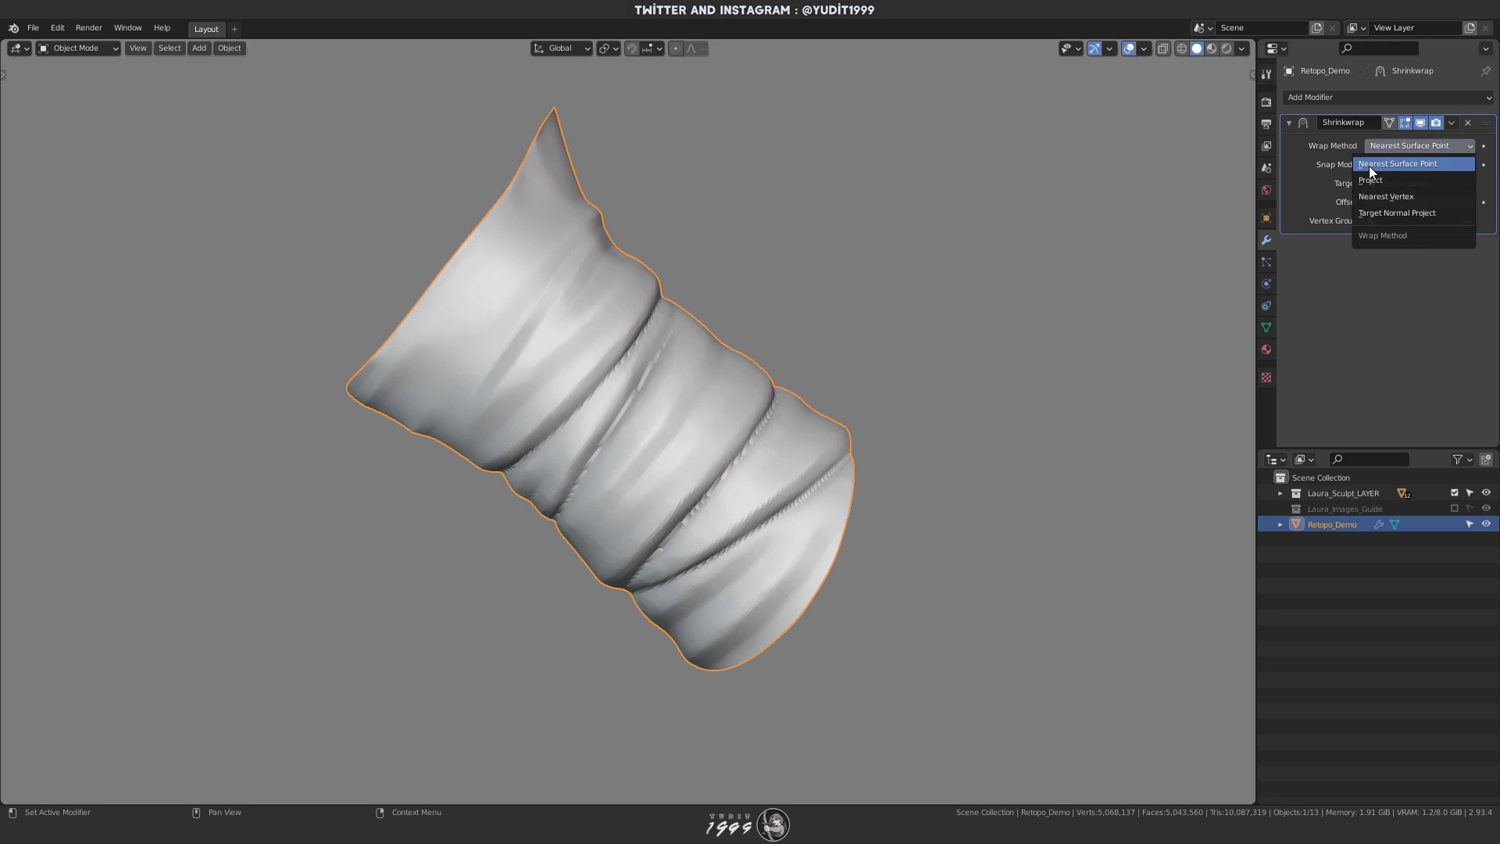
pyautogui.click(1371, 180)
pyautogui.moveTo(728, 277); pyautogui.dragTo(990, 349, button='middle')
pyautogui.click(1443, 142)
# - Add a Catmull-Clark Subdivision Surface modifier at viewport level 1 to the wrist mesh and apply it
pyautogui.click(1388, 97)
pyautogui.click(1125, 334)
pyautogui.press('Tab')
pyautogui.press('Tab')
pyautogui.press('Tab')
pyautogui.press('Tab')
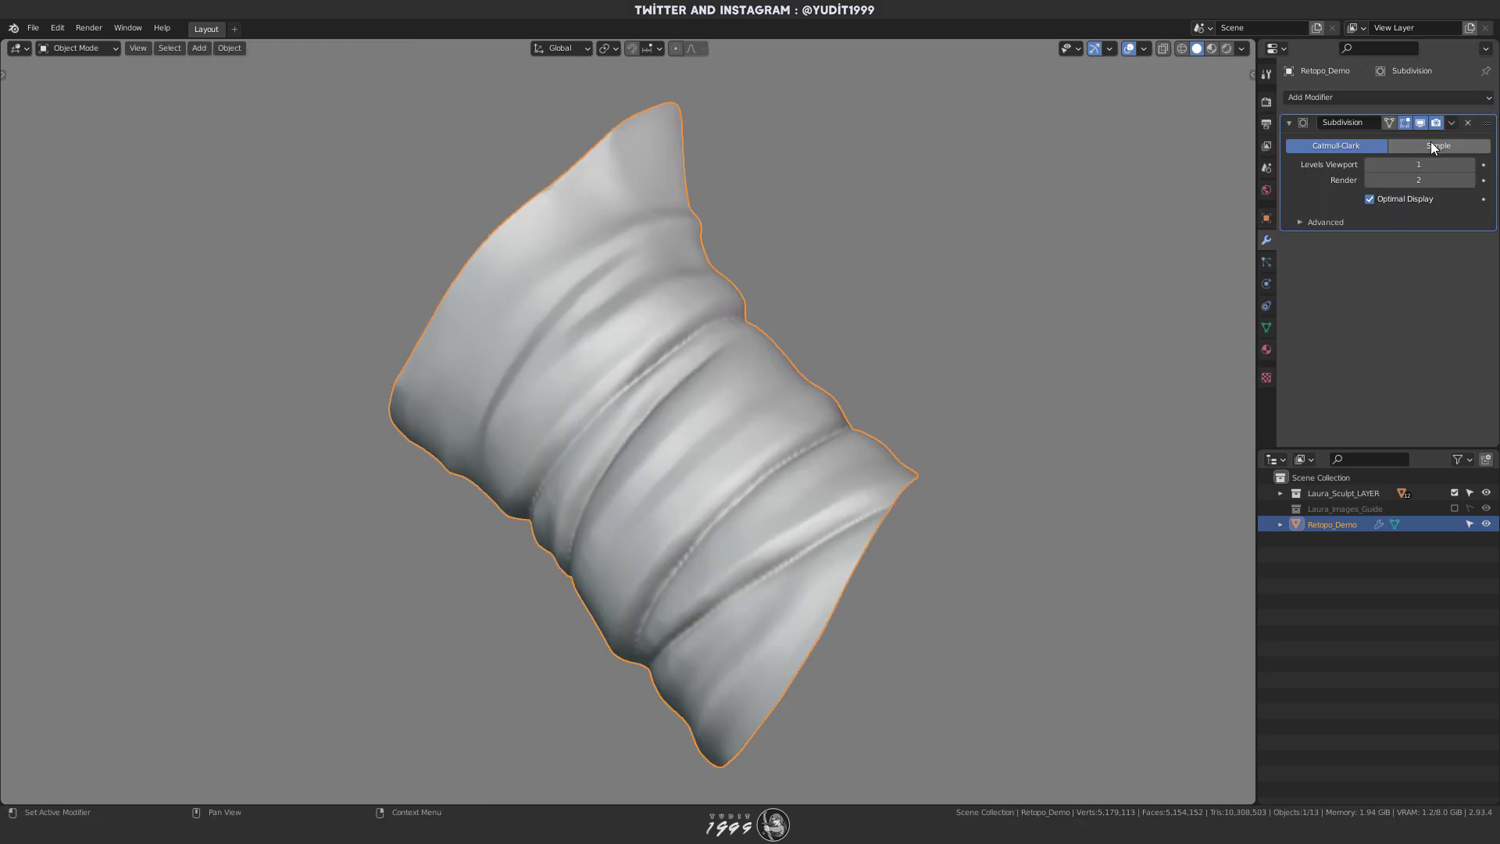
pyautogui.click(1452, 122)
pyautogui.click(1432, 142)
# - Project the newly subdivided wrist mesh onto Laura_Straps with one more Shrinkwrap modifier using the Project method, and apply it
pyautogui.click(1387, 97)
pyautogui.click(1333, 270)
pyautogui.click(1407, 146)
pyautogui.click(1392, 182)
pyautogui.moveTo(938, 278); pyautogui.dragTo(909, 251, button='middle')
pyautogui.scroll(4, 910, 252)
pyautogui.click(1410, 310)
pyautogui.click(1395, 435)
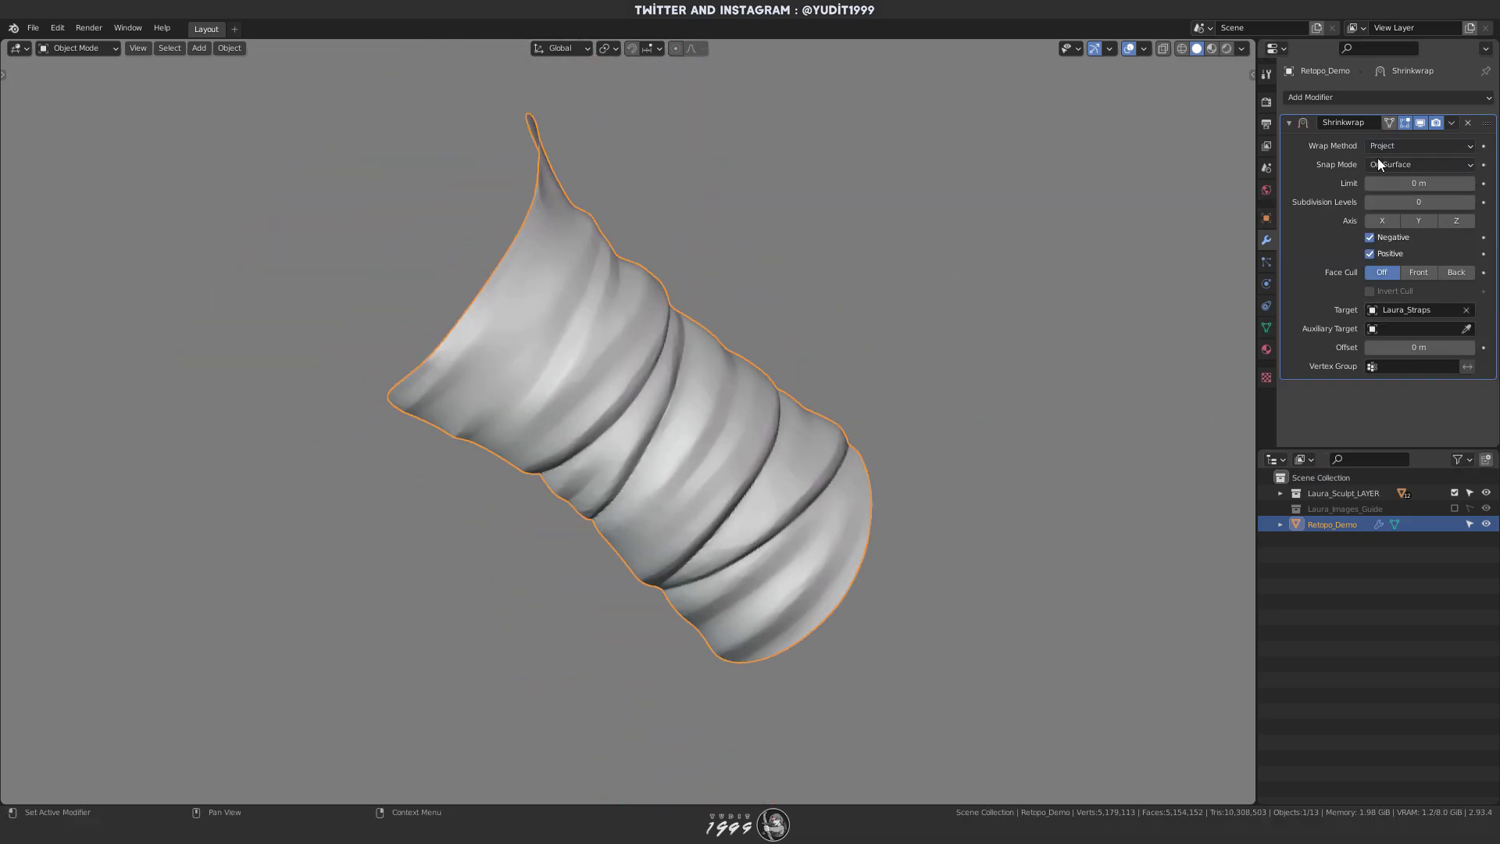
pyautogui.click(1452, 123)
pyautogui.click(1432, 142)
# - Check the wrist wrap against the full character, isolate it again and add a Multiresolution modifier
pyautogui.rightClick(647, 349)
pyautogui.click(647, 349)
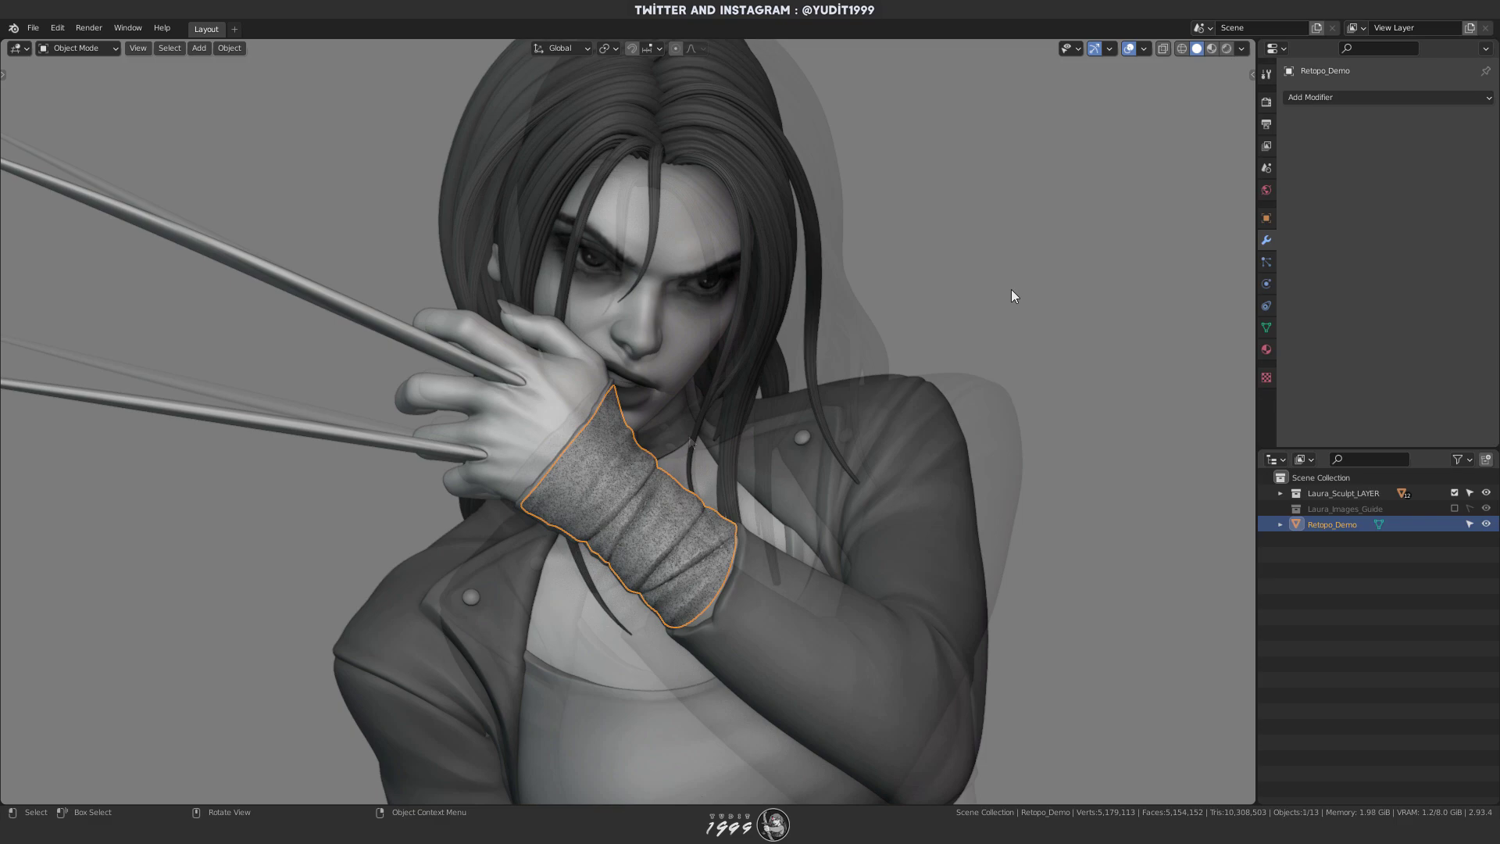
pyautogui.scroll(3, 1011, 289)
pyautogui.moveTo(825, 388)
pyautogui.mouseDown(button='middle')
pyautogui.moveTo(811, 387)
pyautogui.moveTo(821, 369)
pyautogui.mouseUp(button='middle')
pyautogui.press('KP_Divide')
pyautogui.scroll(-3, 883, 361)
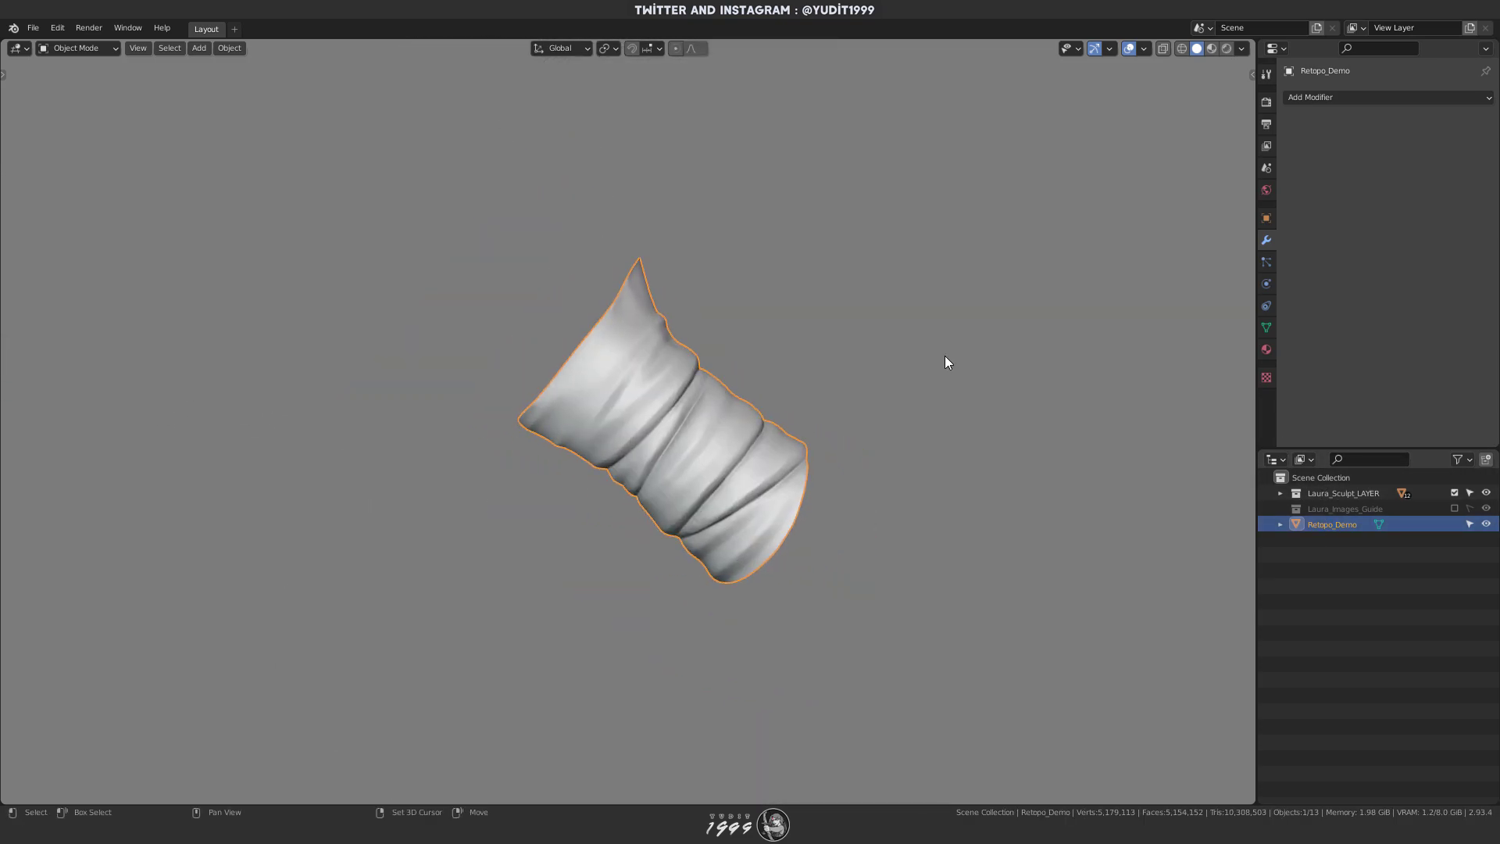
pyautogui.scroll(2, 977, 344)
pyautogui.click(1343, 97)
pyautogui.click(1203, 287)
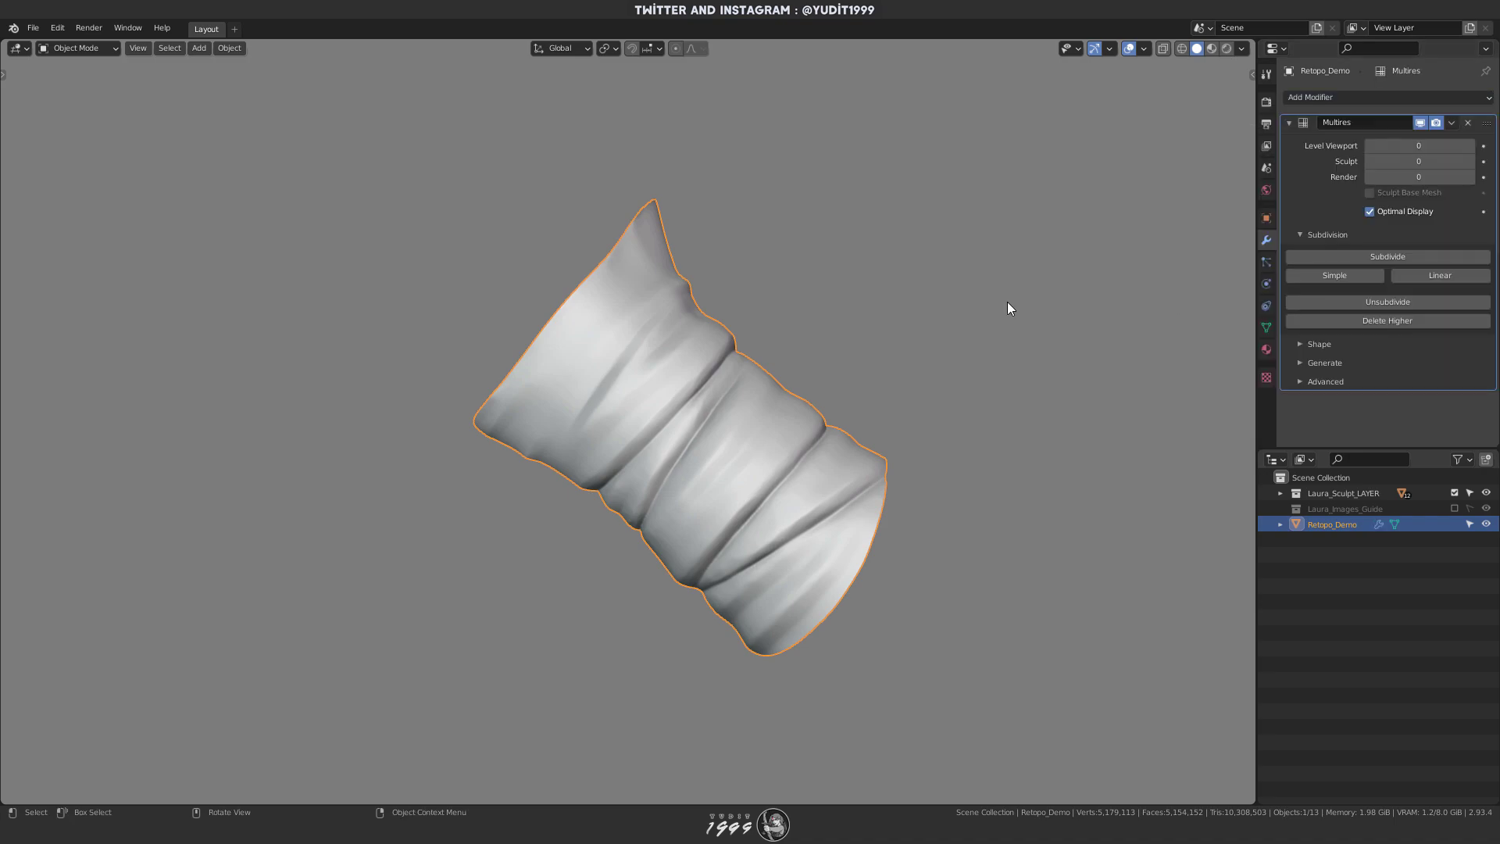
pyautogui.moveTo(994, 309); pyautogui.dragTo(1012, 310, button='middle')
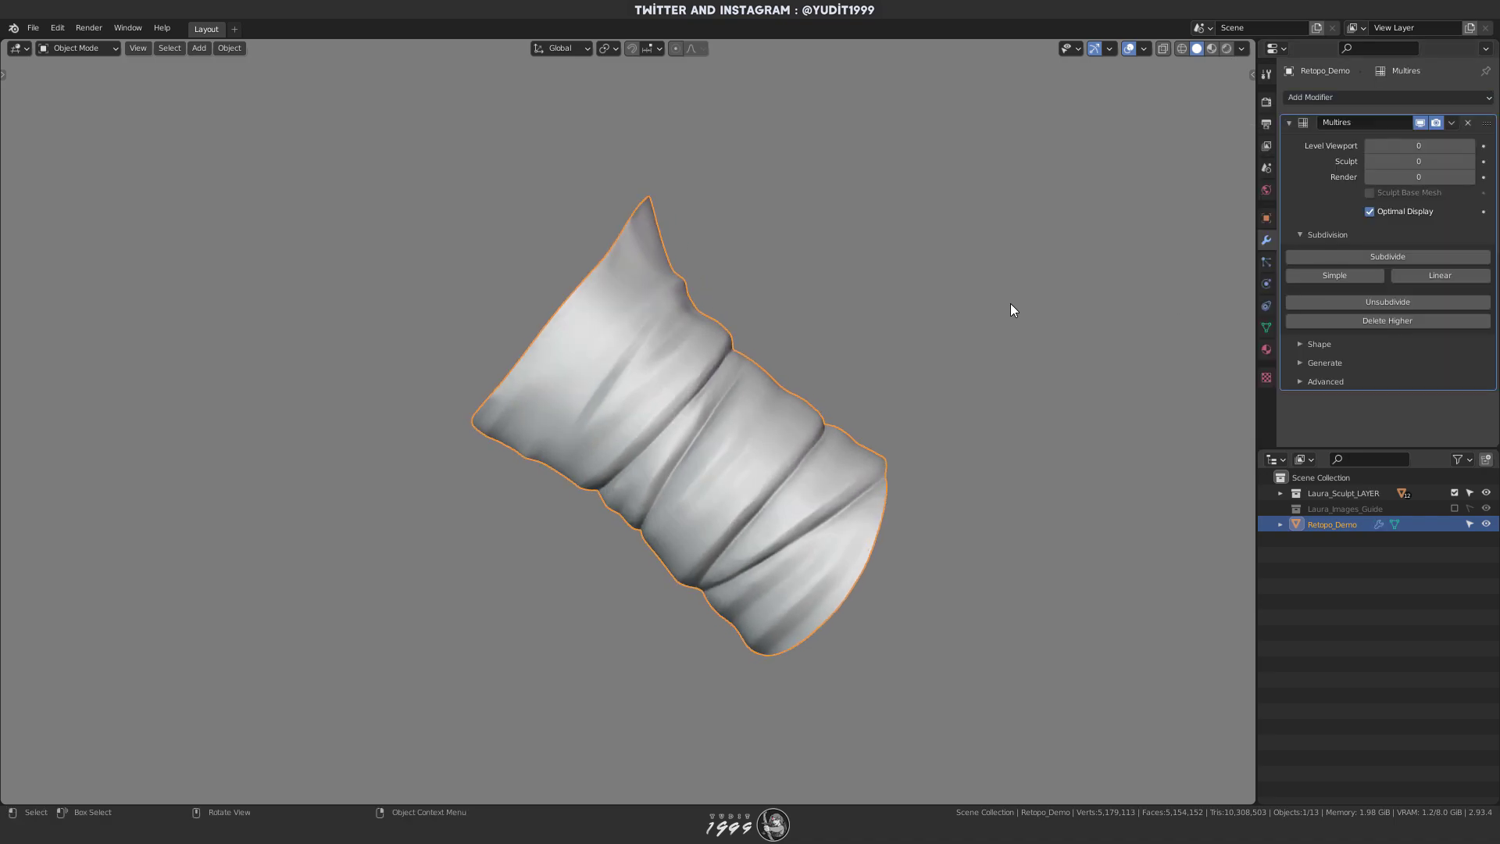
# - Unsubdivide the Multires modifier repeatedly to rebuild six levels down to the low-poly base mesh
pyautogui.click(1367, 303)
pyautogui.click(1367, 303)
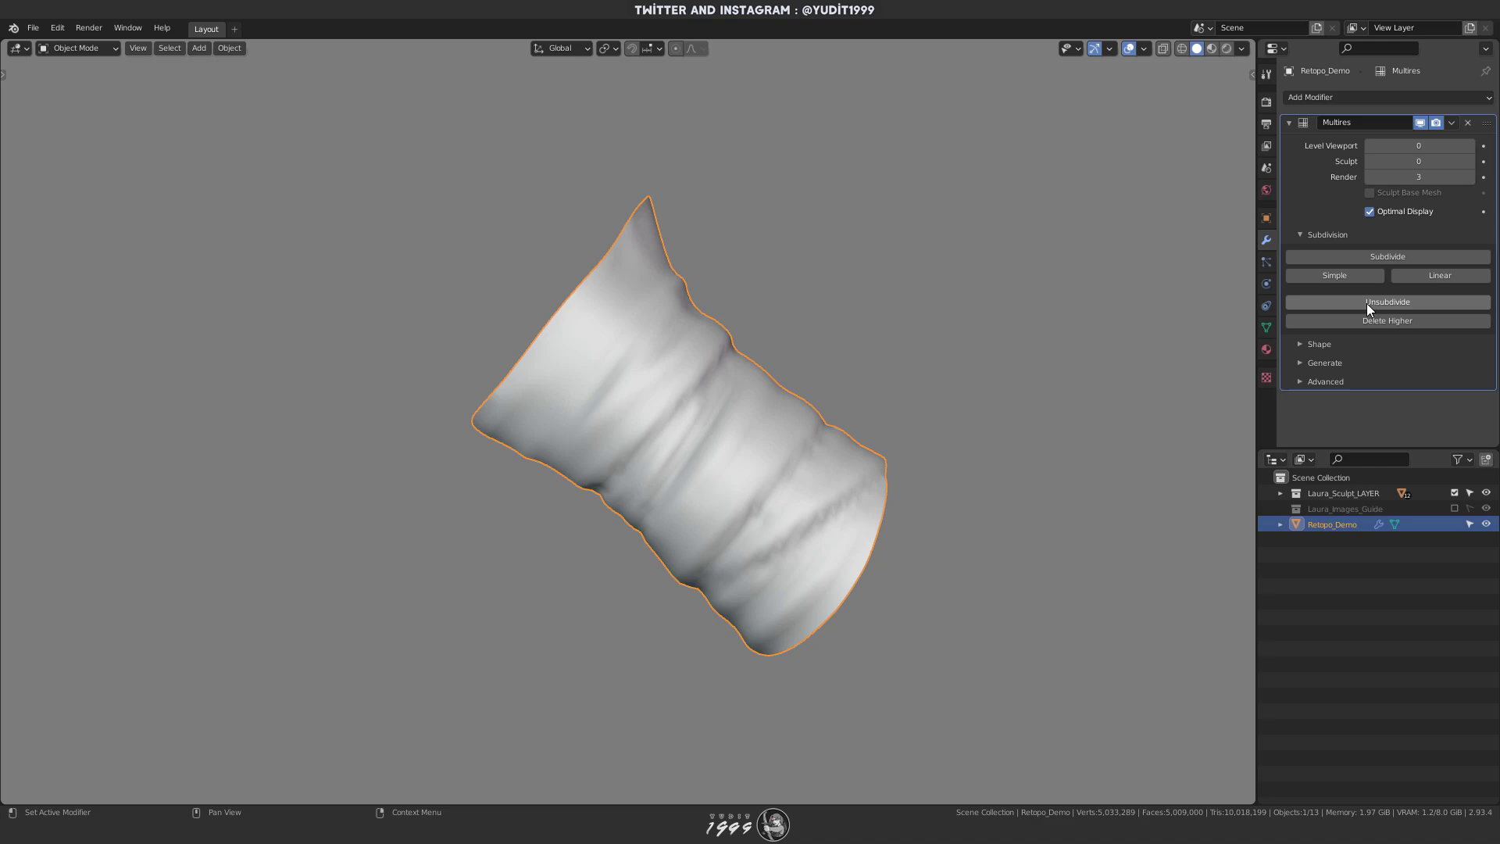
pyautogui.click(1366, 303)
pyautogui.click(1366, 303)
pyautogui.press('Tab')
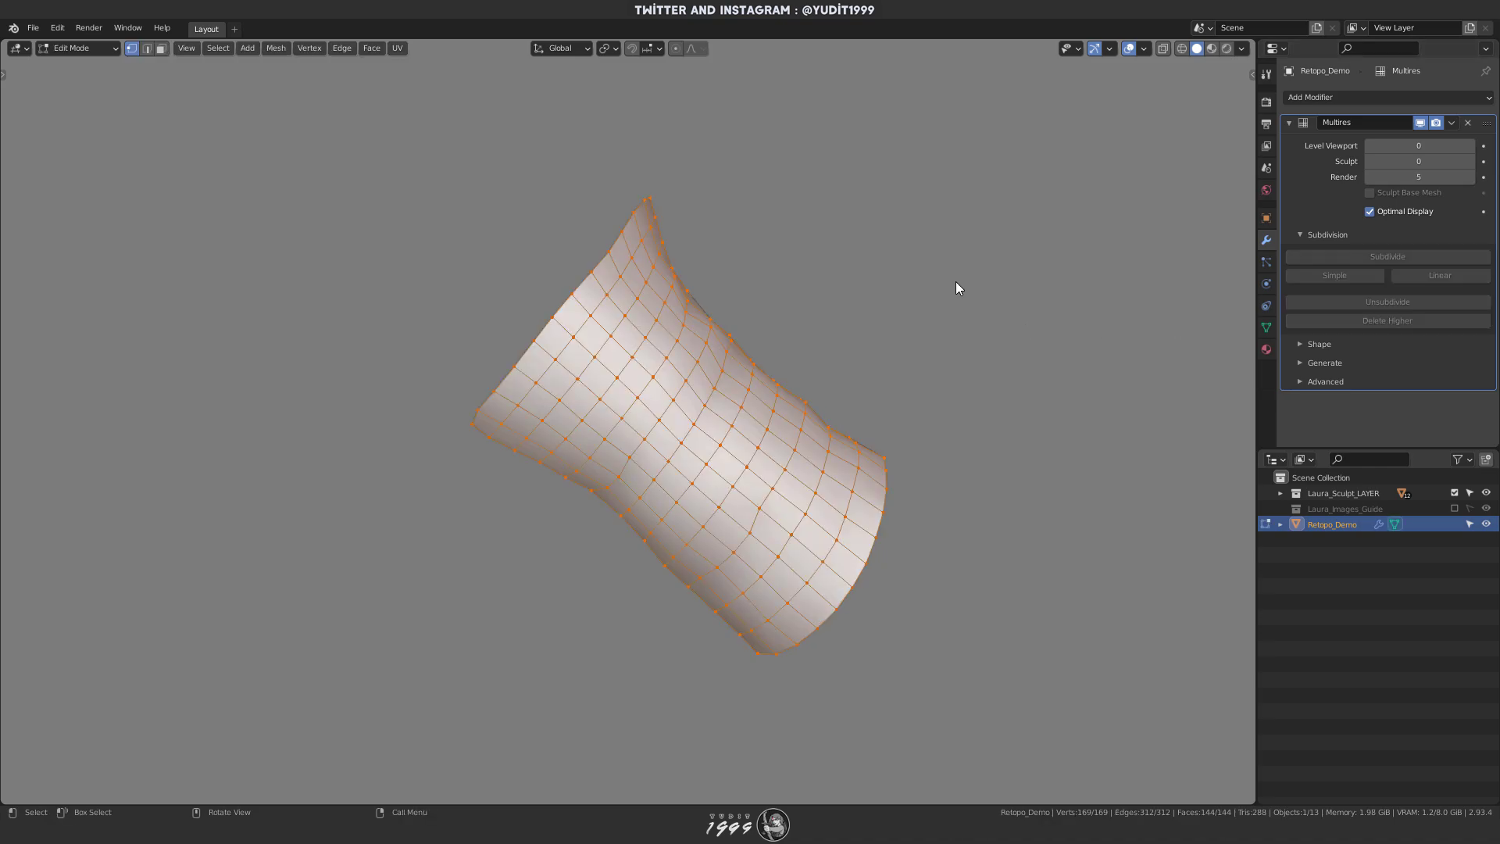
pyautogui.press('Tab')
pyautogui.click(1308, 304)
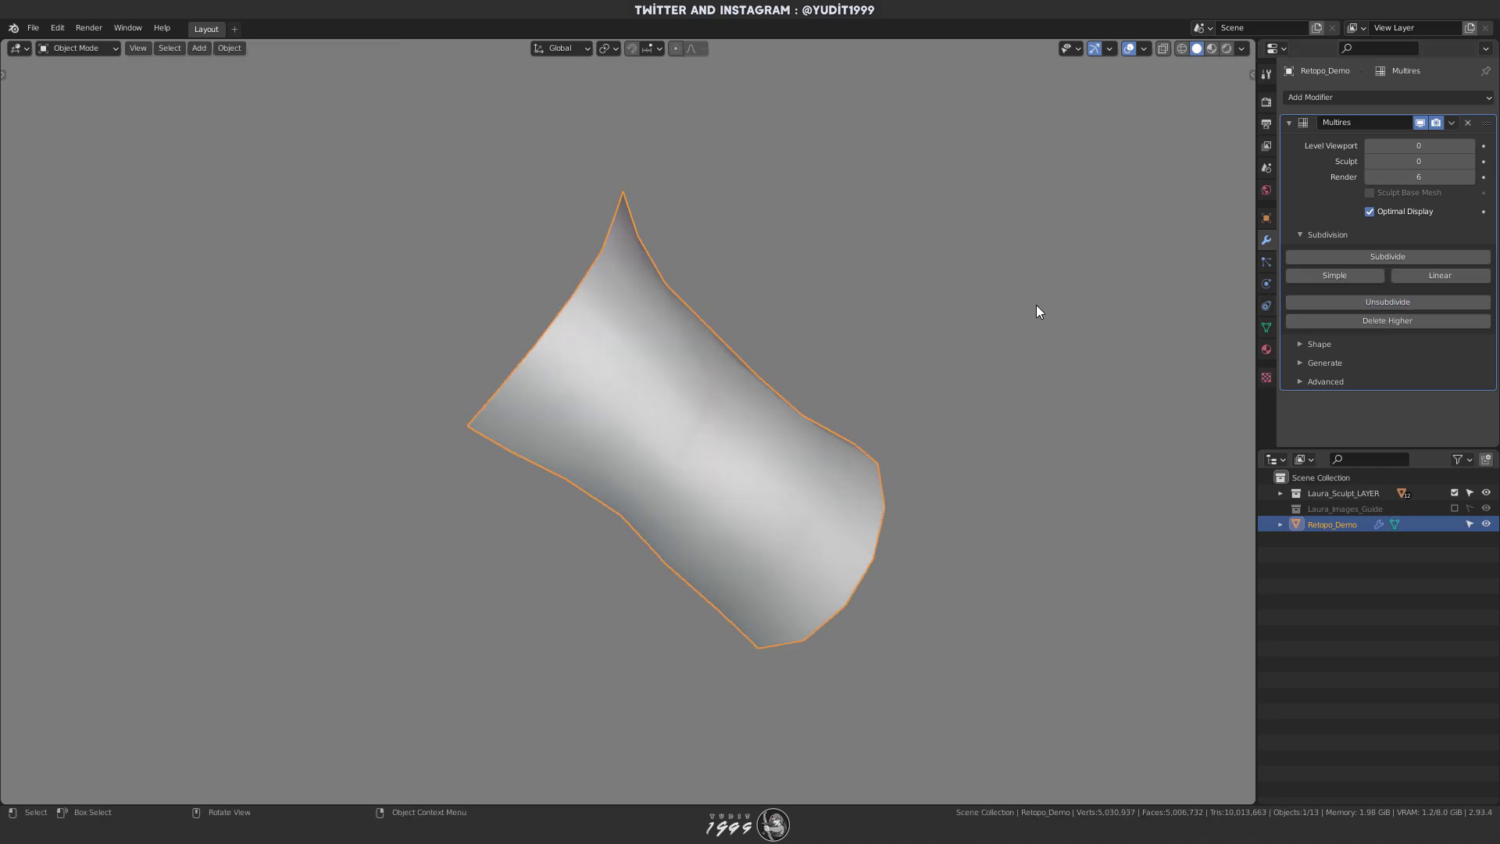
# - Inspect the base mesh in Edit Mode and set the Multires viewport and sculpt levels to 6
pyautogui.press('Tab')
pyautogui.moveTo(1036, 304); pyautogui.dragTo(977, 306, button='middle')
pyautogui.press('Tab')
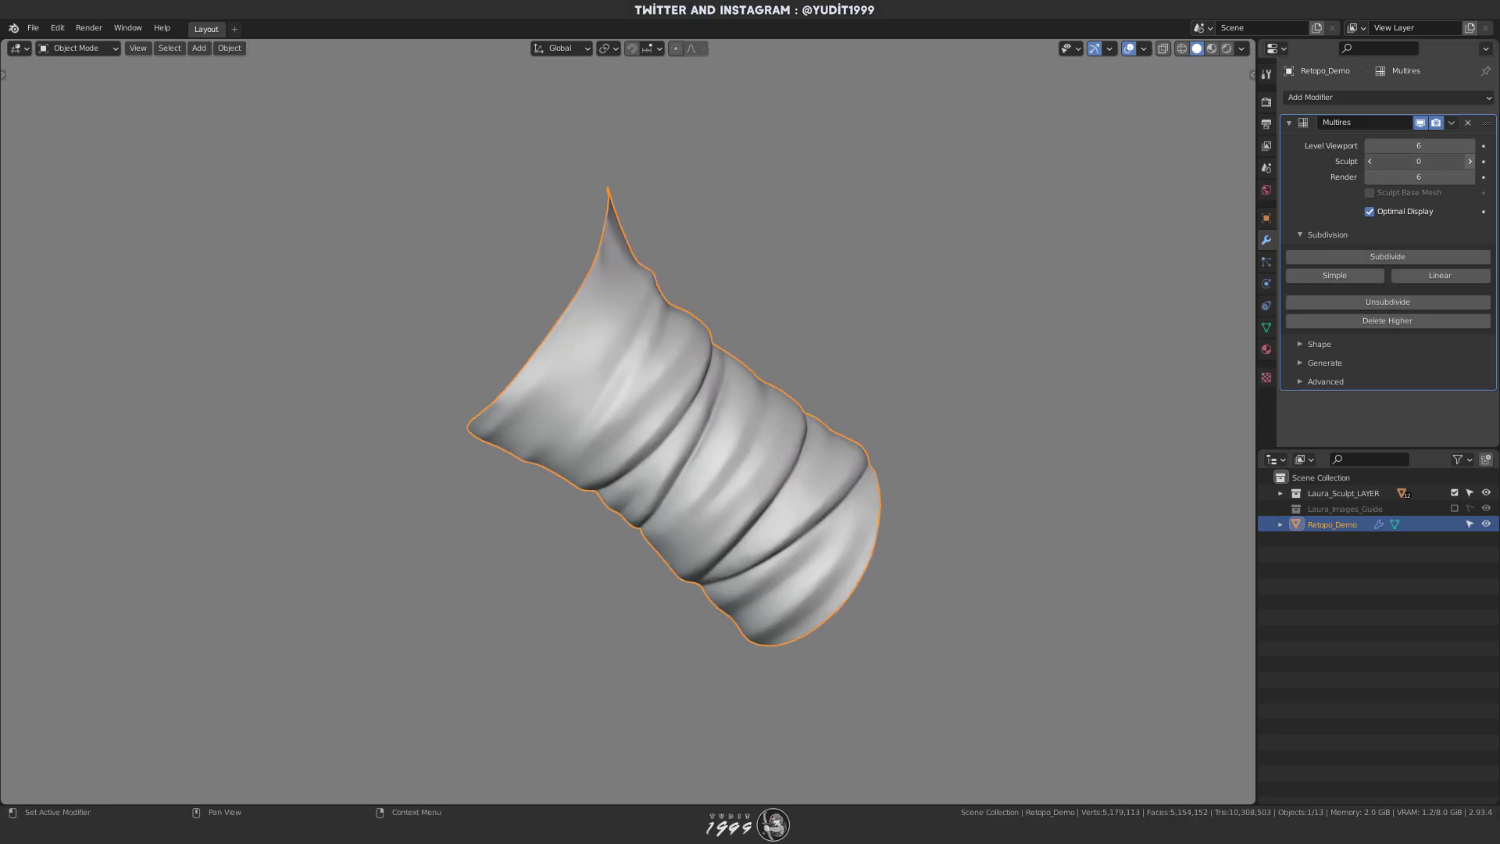
pyautogui.moveTo(969, 290)
pyautogui.mouseDown(button='middle')
pyautogui.moveTo(917, 305)
pyautogui.moveTo(948, 274)
pyautogui.moveTo(798, 301)
pyautogui.moveTo(1197, 215)
pyautogui.mouseUp(button='middle')
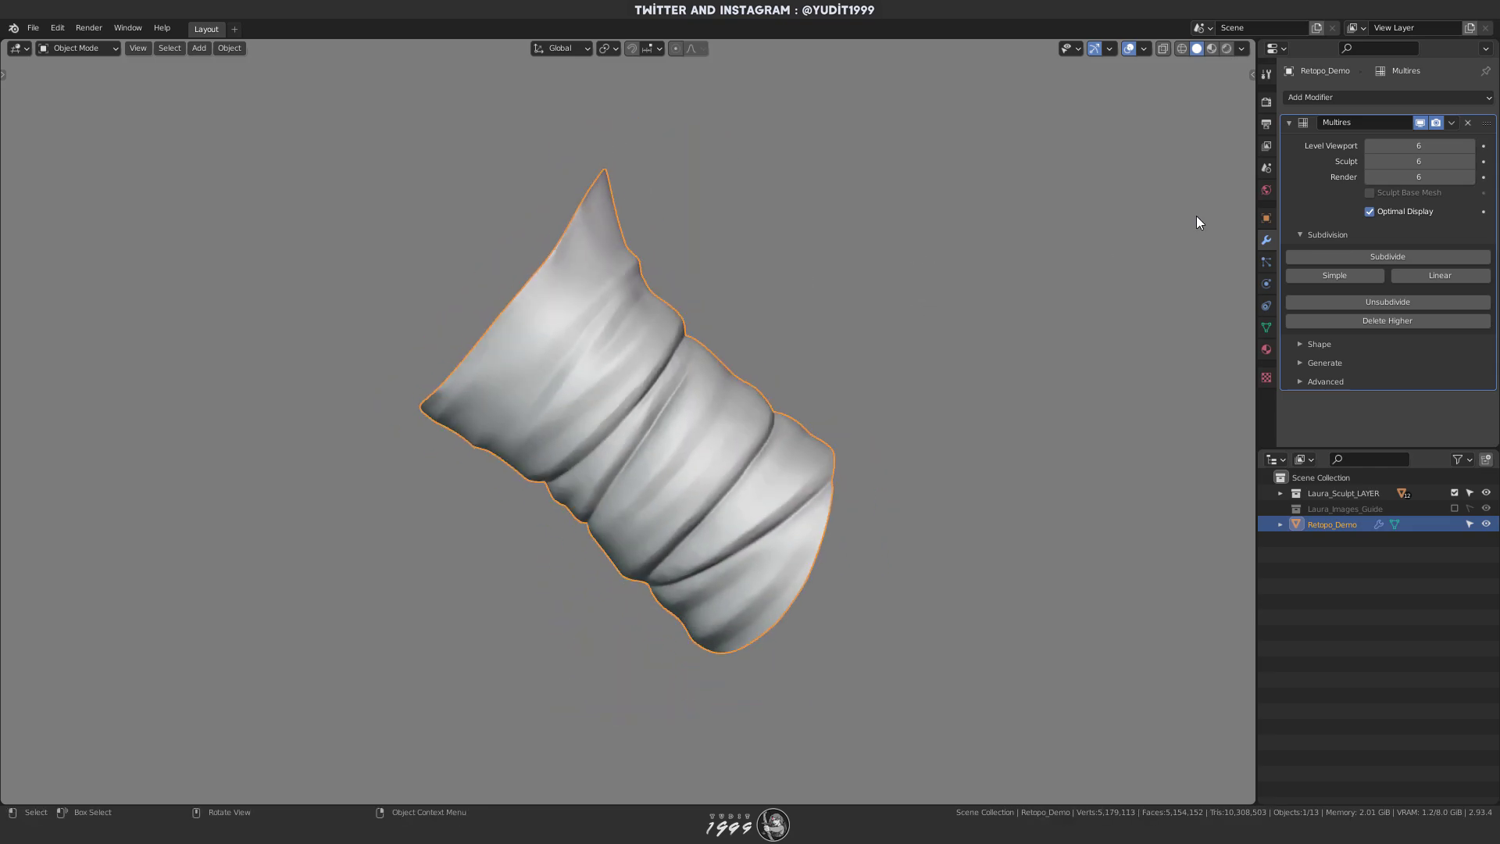
# - Compare the wrist mesh at Multires viewport levels 3 and 6, and check its base topology in Edit Mode
pyautogui.click(1366, 146)
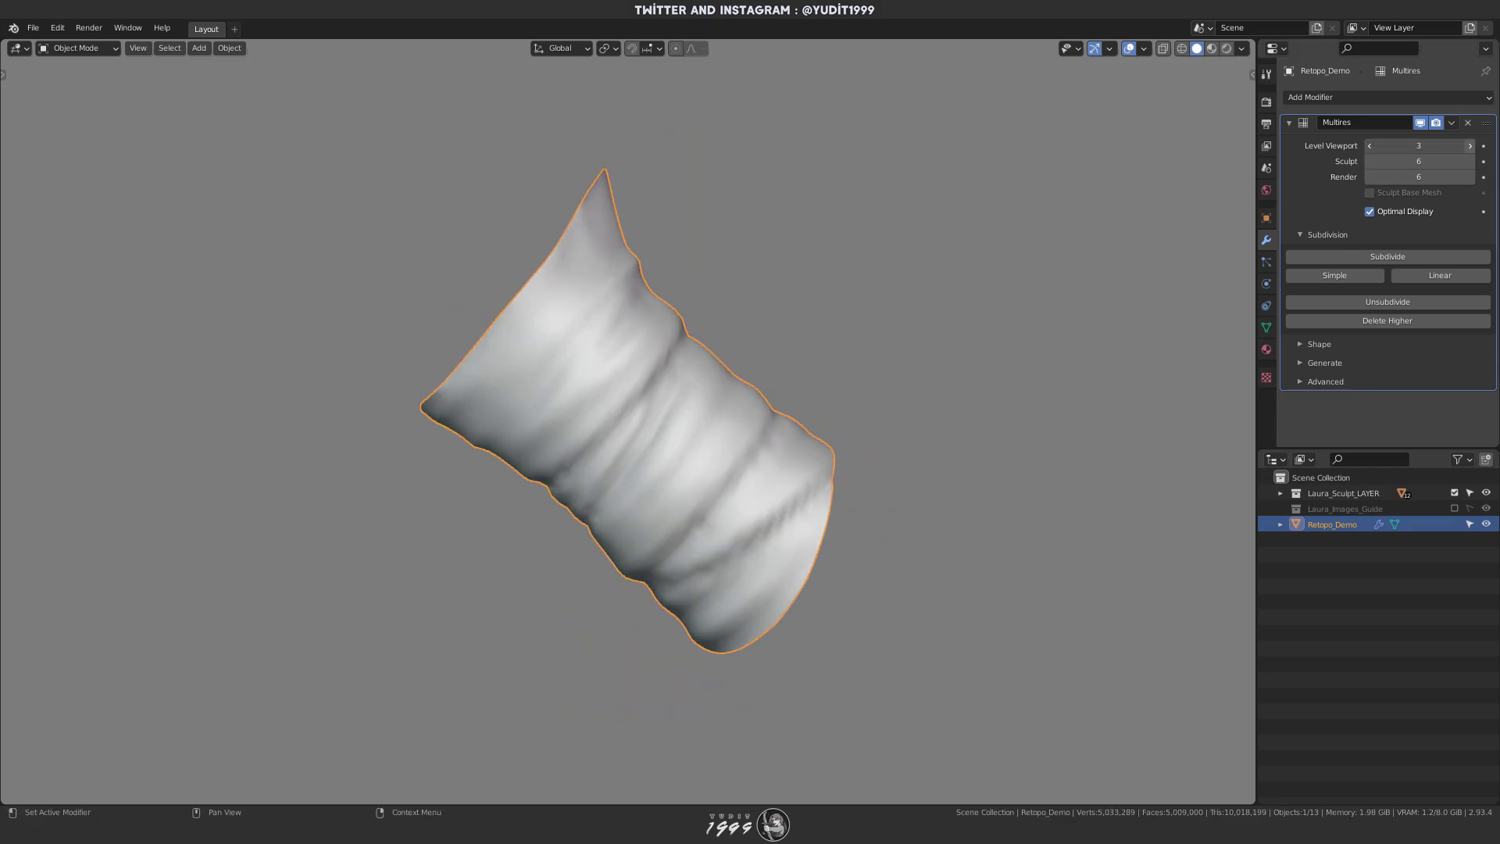
pyautogui.moveTo(938, 297); pyautogui.dragTo(964, 288, button='middle')
pyautogui.press('Tab')
pyautogui.press('Tab')
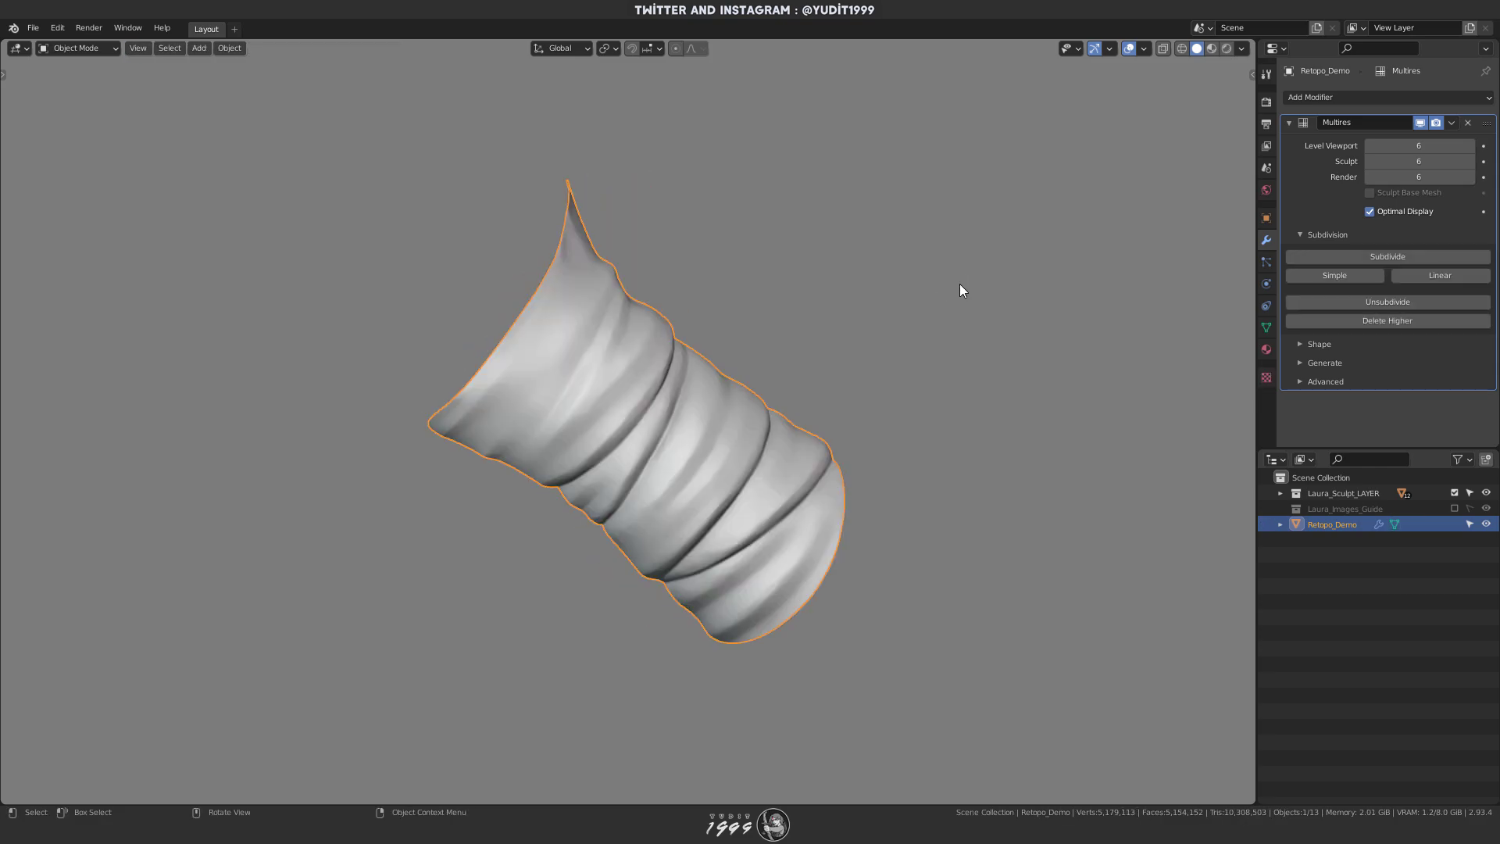
pyautogui.press('Tab')
pyautogui.moveTo(872, 286)
pyautogui.mouseDown(button='middle')
pyautogui.moveTo(961, 282)
pyautogui.moveTo(884, 274)
pyautogui.moveTo(917, 264)
pyautogui.mouseUp(button='middle')
pyautogui.press('Tab')
pyautogui.press('Tab')
pyautogui.press('Tab')
# - Leave the isolated view and examine the finished wrist wrap on the full character
pyautogui.press('/')
pyautogui.moveTo(874, 317)
pyautogui.mouseDown(button='middle')
pyautogui.moveTo(852, 293)
pyautogui.moveTo(822, 306)
pyautogui.moveTo(862, 292)
pyautogui.moveTo(866, 329)
pyautogui.moveTo(838, 326)
pyautogui.moveTo(850, 331)
pyautogui.moveTo(922, 312)
pyautogui.mouseUp(button='middle')
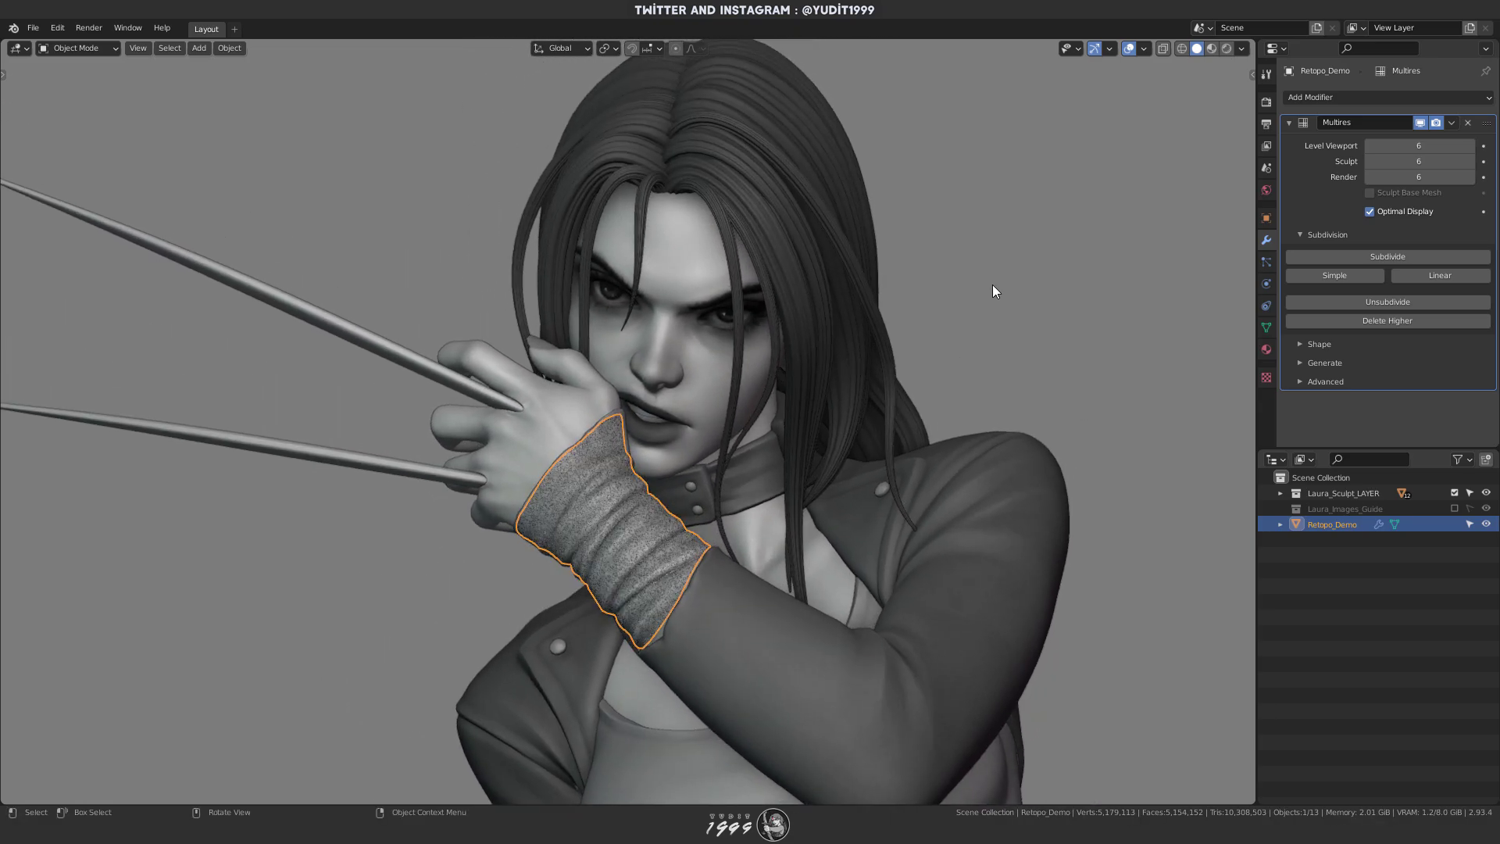
pyautogui.click(1290, 123)
pyautogui.click(1039, 273)
pyautogui.moveTo(1038, 275); pyautogui.dragTo(982, 306, button='middle')
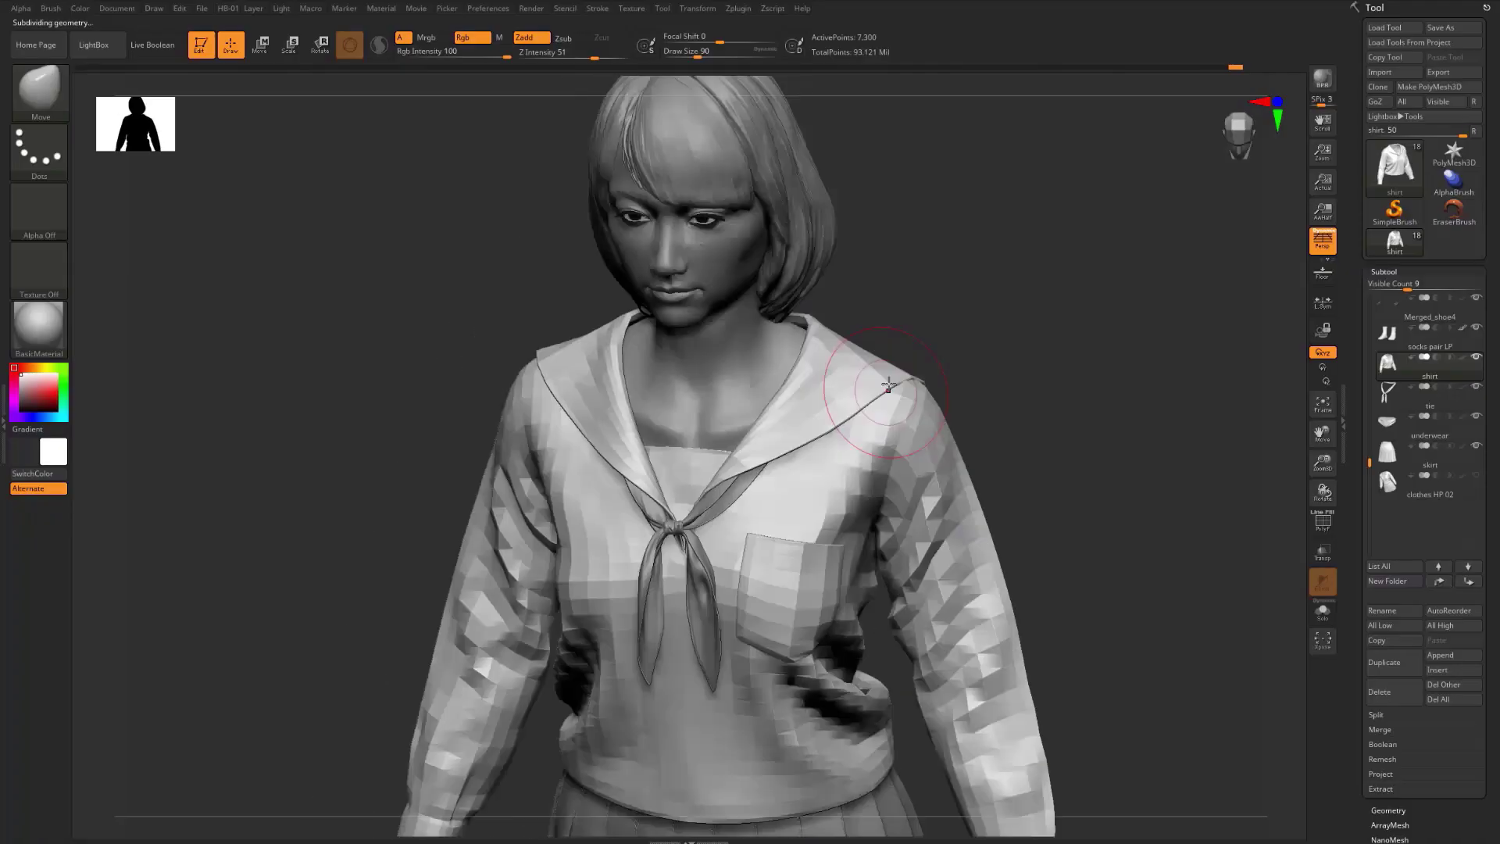
# - Switch to ZBrush and adjust the sailor shirt's collar near the shoulder with the Move brush
pyautogui.moveTo(883, 402); pyautogui.dragTo(951, 404)
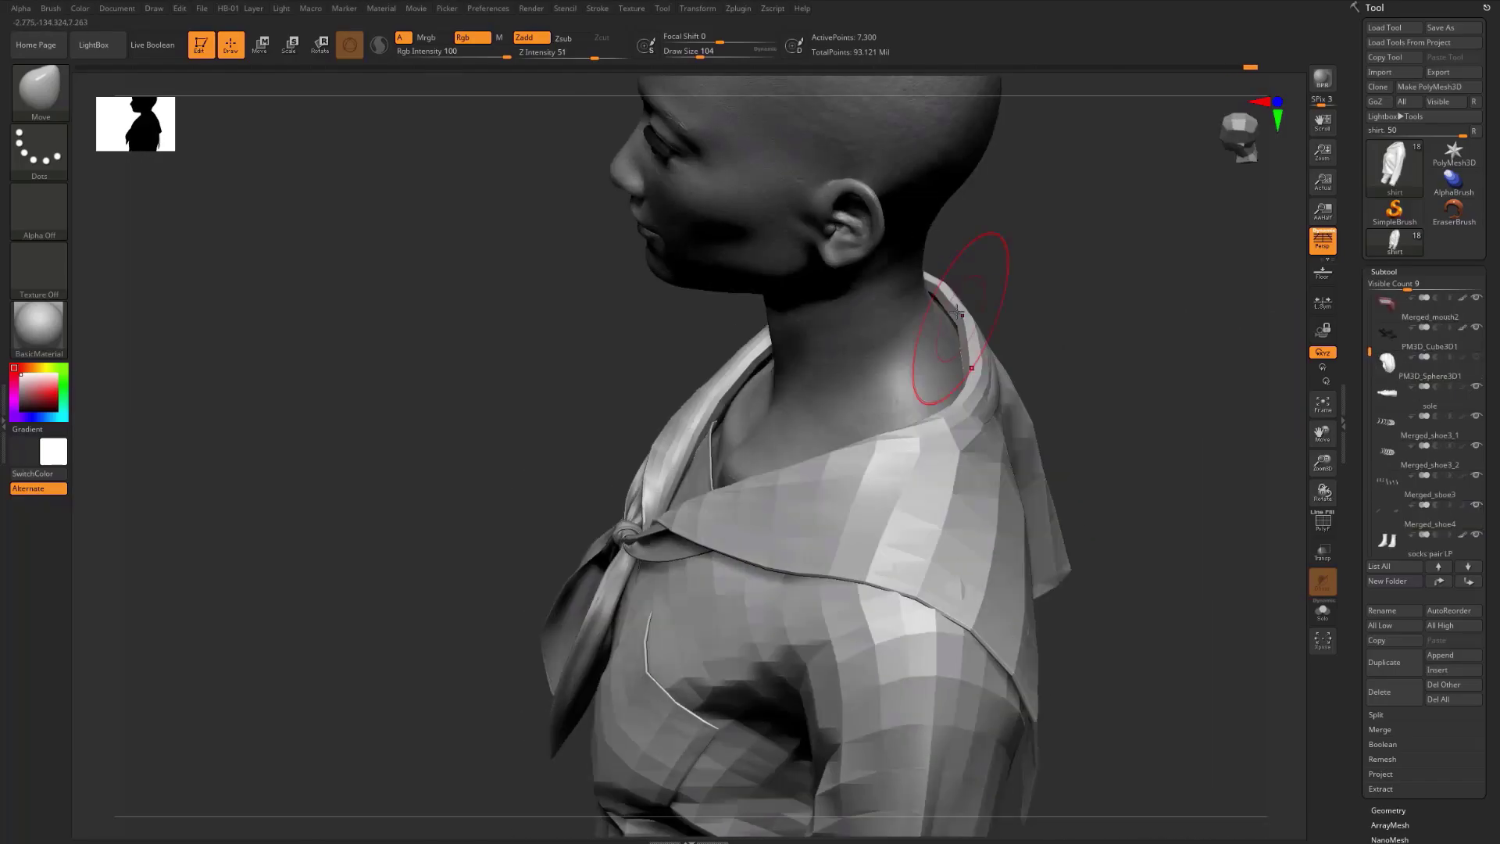